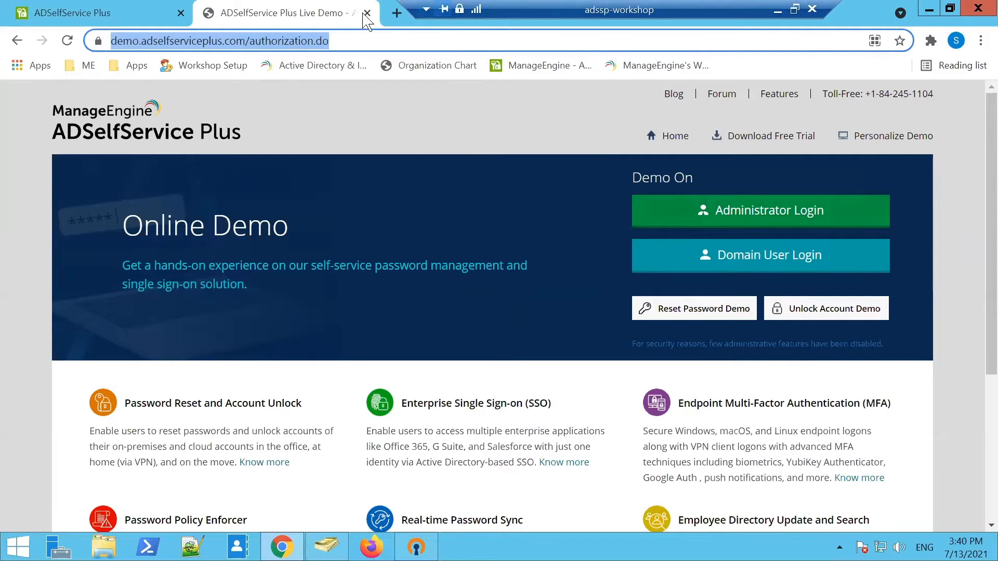
Close the Live Demo tab and bring up the Windows security options screen with Ctrl+Alt+End
{"action": "left_click", "coordinate": [367, 13]}
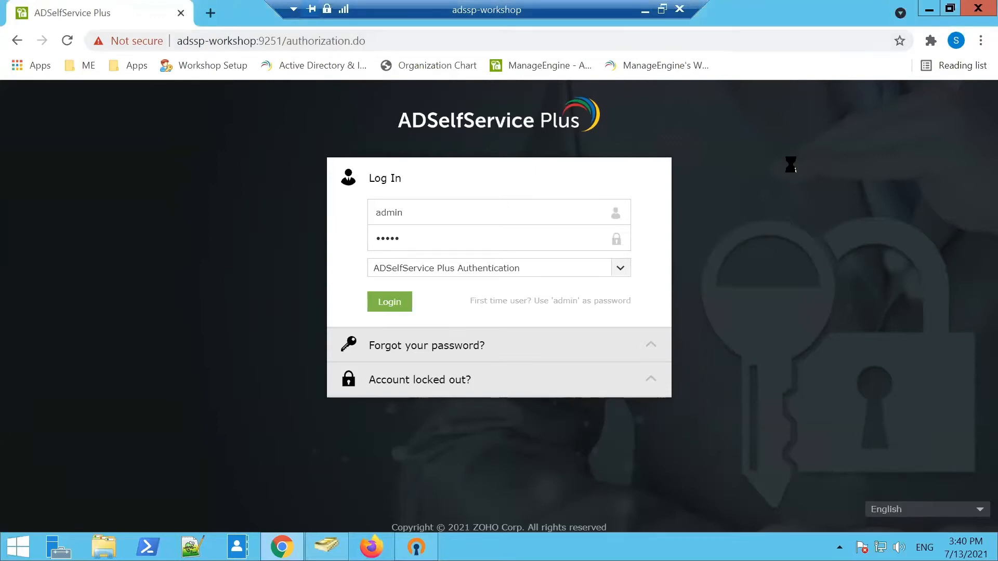
{"action": "key", "text": "ctrl+alt+End"}
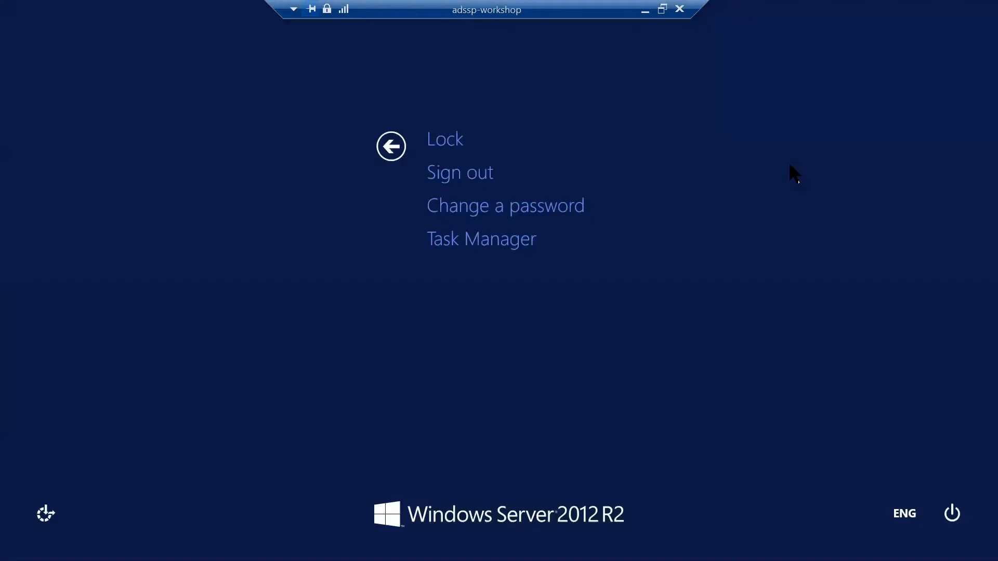
Open the Change a password form and replace Administrator with the test user's account name
{"action": "left_click", "coordinate": [567, 200]}
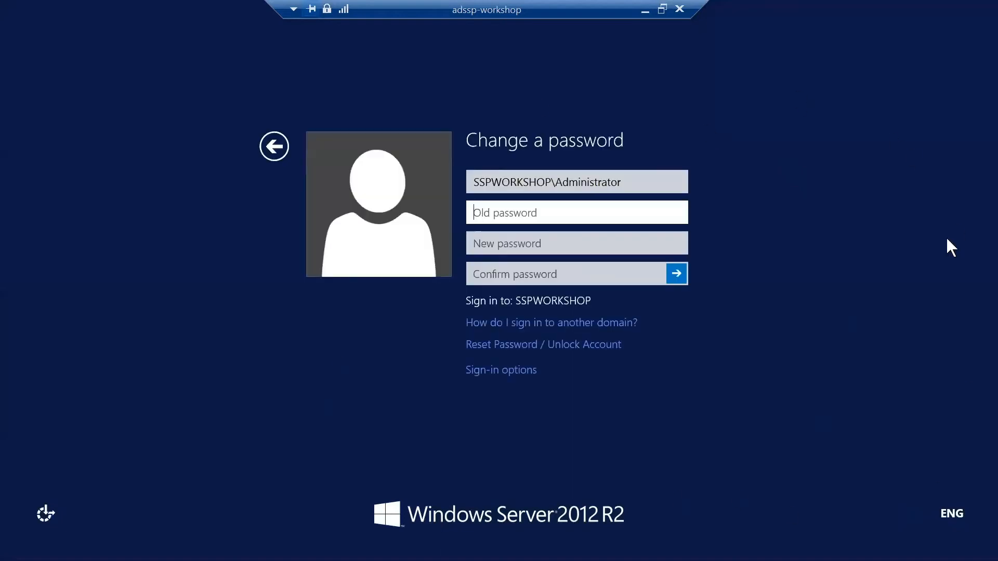
{"action": "left_click", "coordinate": [555, 183]}
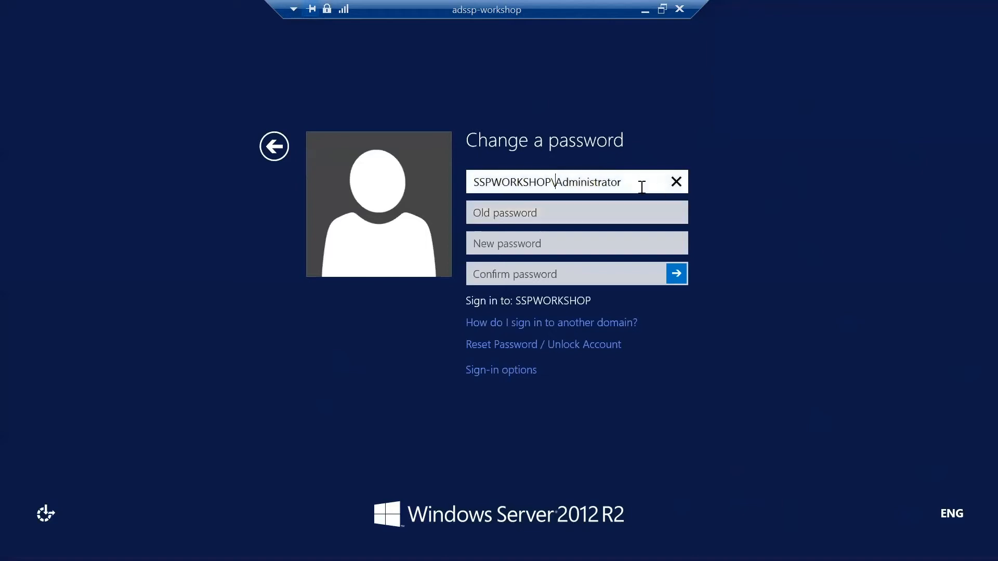
{"action": "left_click_drag", "start_coordinate": [555, 183], "coordinate": [607, 183]}
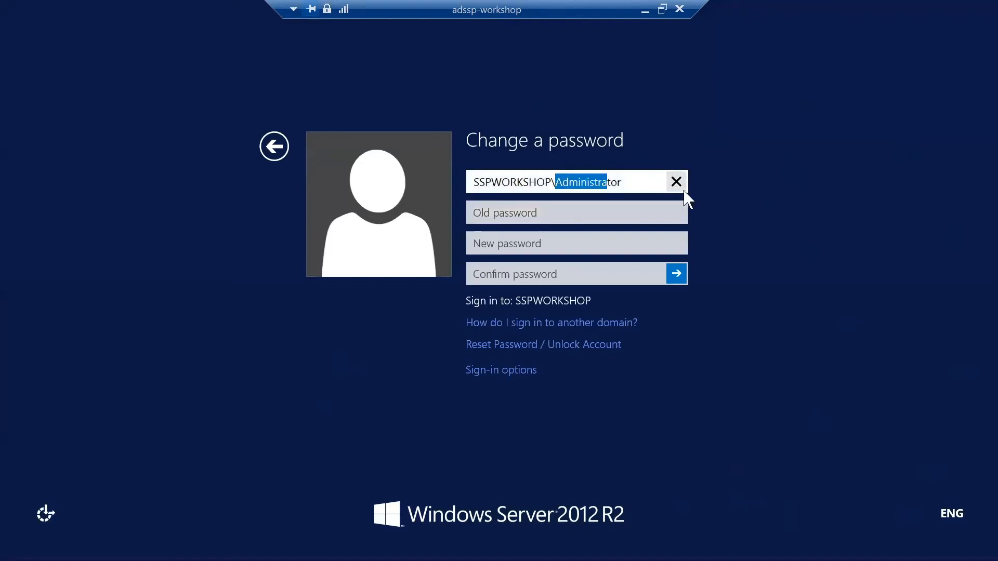
{"action": "type", "text": "Sharada"}
{"action": "key", "text": "Delete"}
{"action": "key", "text": "Delete"}
{"action": "key", "text": "Delete"}
Enter the old password and the new password twice, revealing the confirmation text
{"action": "key", "text": "Tab"}
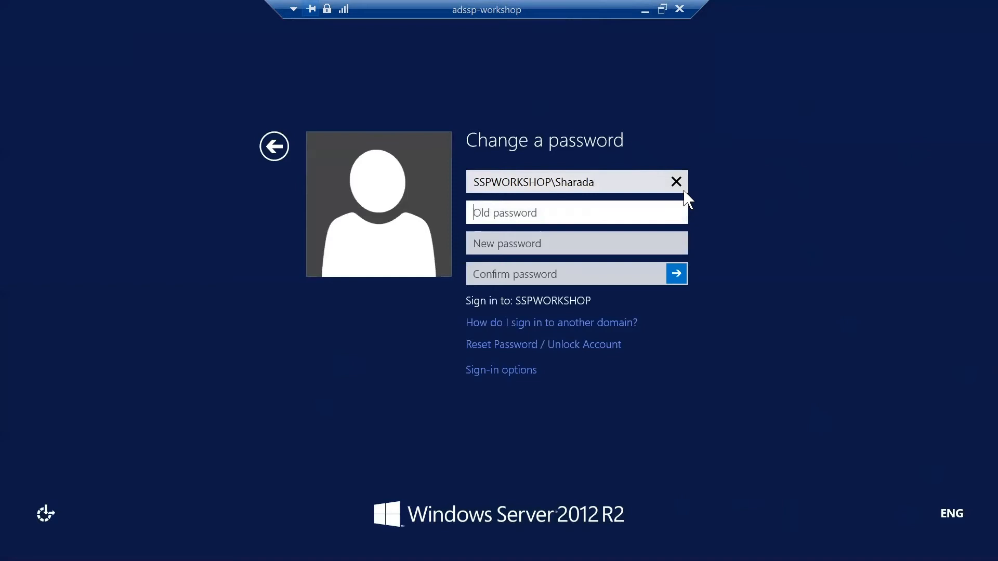
{"action": "type", "text": "••••••••••"}
{"action": "key", "text": "Tab"}
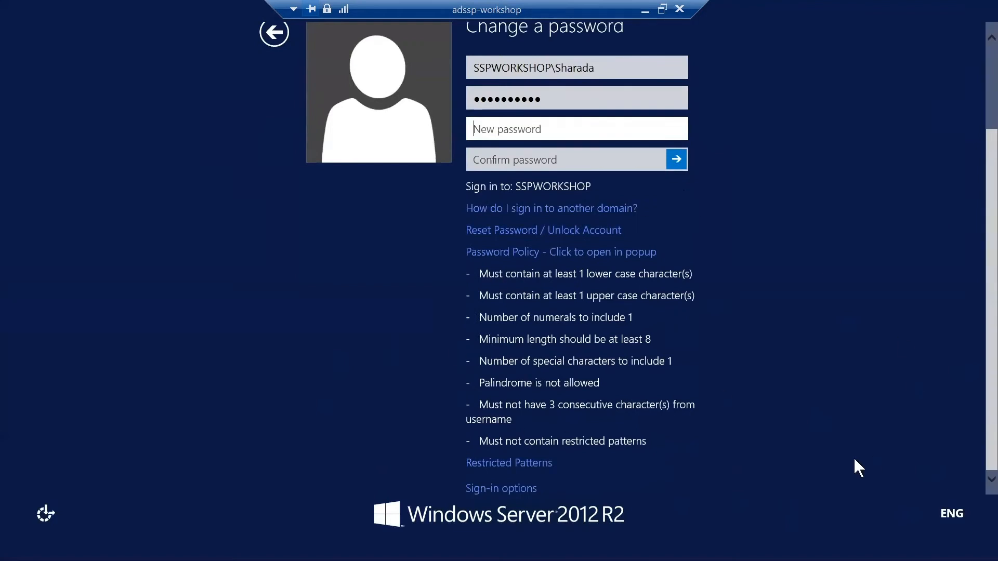
{"action": "type", "text": "••••••••••"}
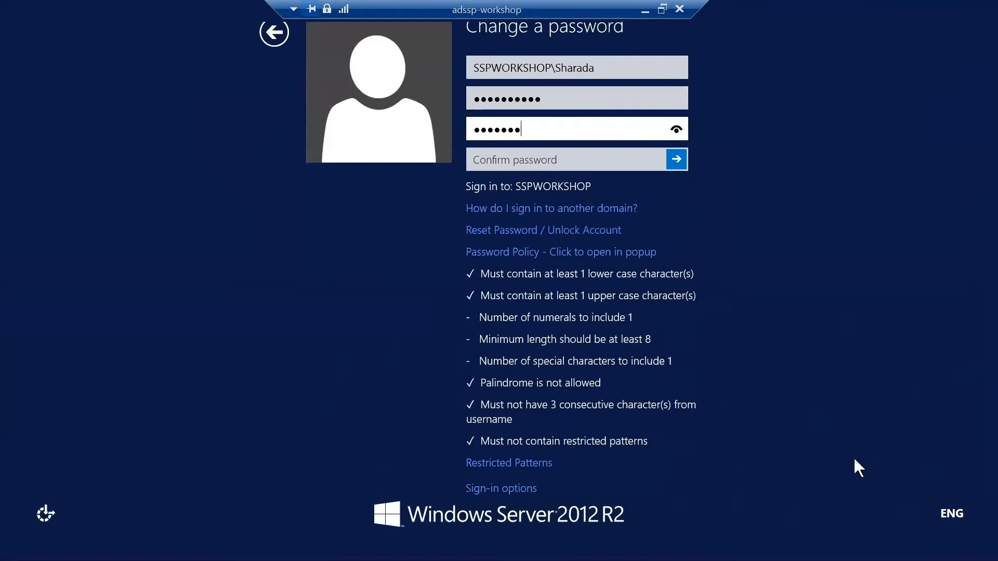
{"action": "type", "text": "•••"}
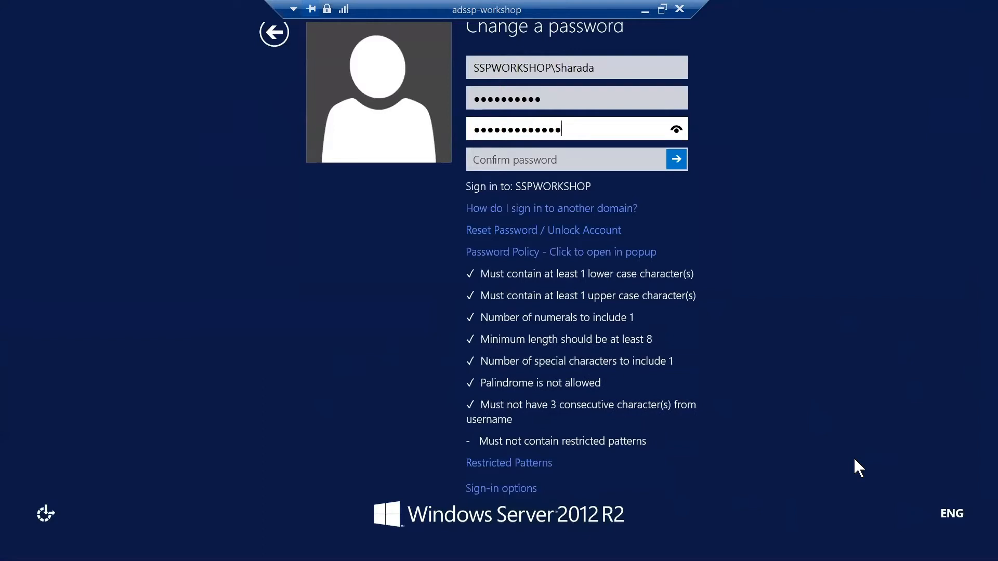
{"action": "key", "text": "ctrl+a"}
{"action": "type", "text": "•••••••"}
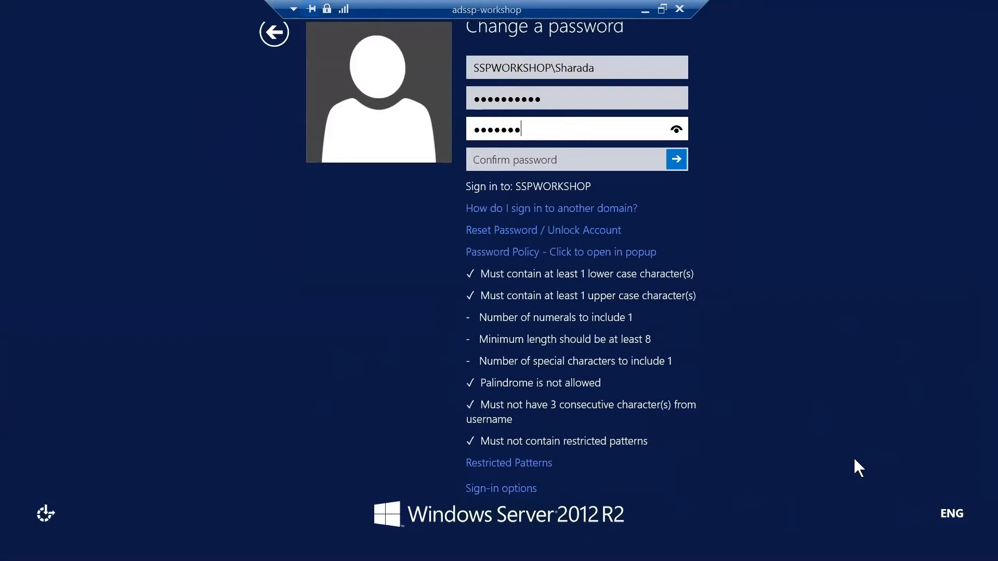
{"action": "type", "text": "••••"}
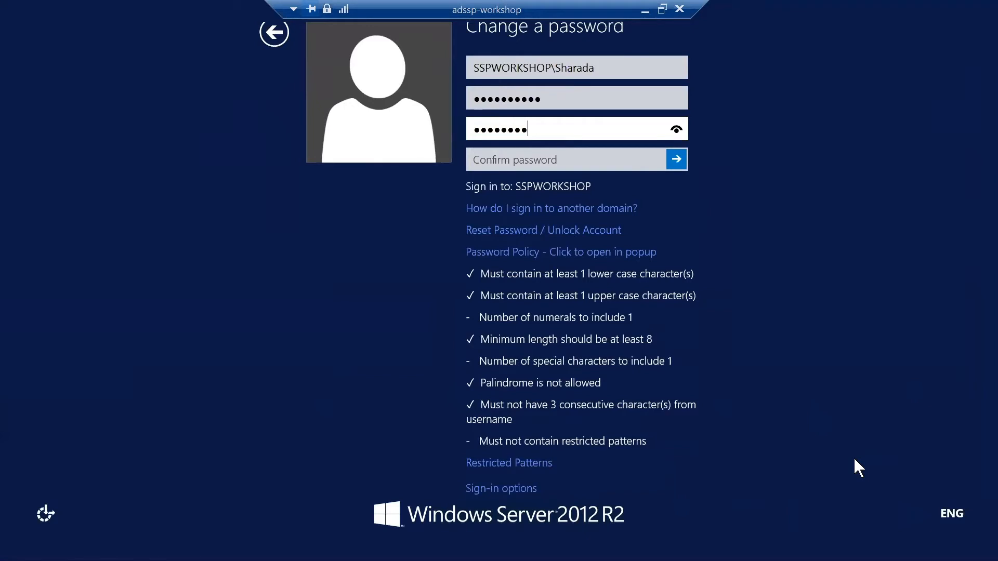
{"action": "type", "text": "••"}
{"action": "key", "text": "Tab"}
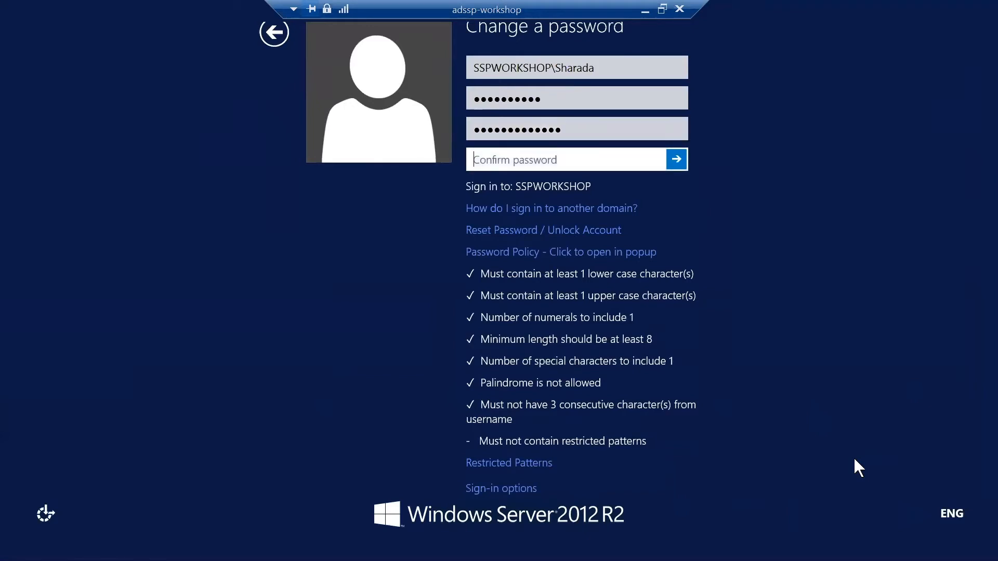
{"action": "type", "text": "••••••••••••••"}
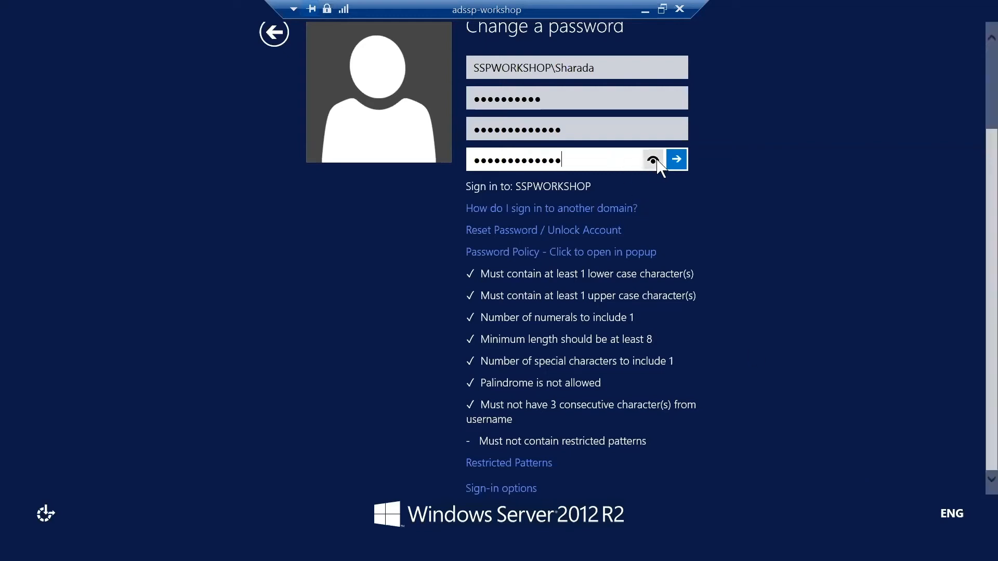
{"action": "left_click", "coordinate": [654, 162]}
Submit the change and dismiss the rejection for containing the dictionary word 'password'
{"action": "key", "text": "Return"}
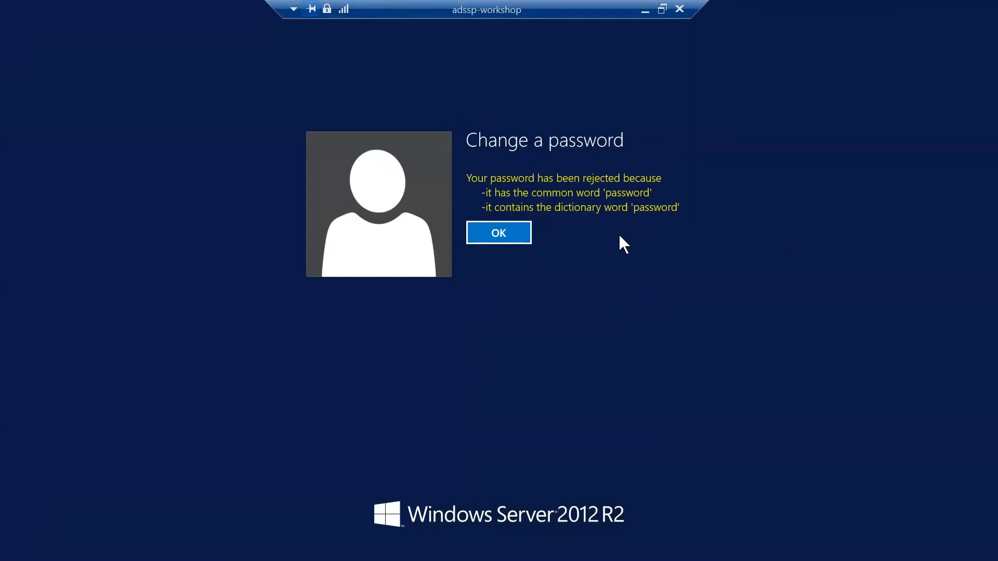
{"action": "left_click", "coordinate": [497, 234]}
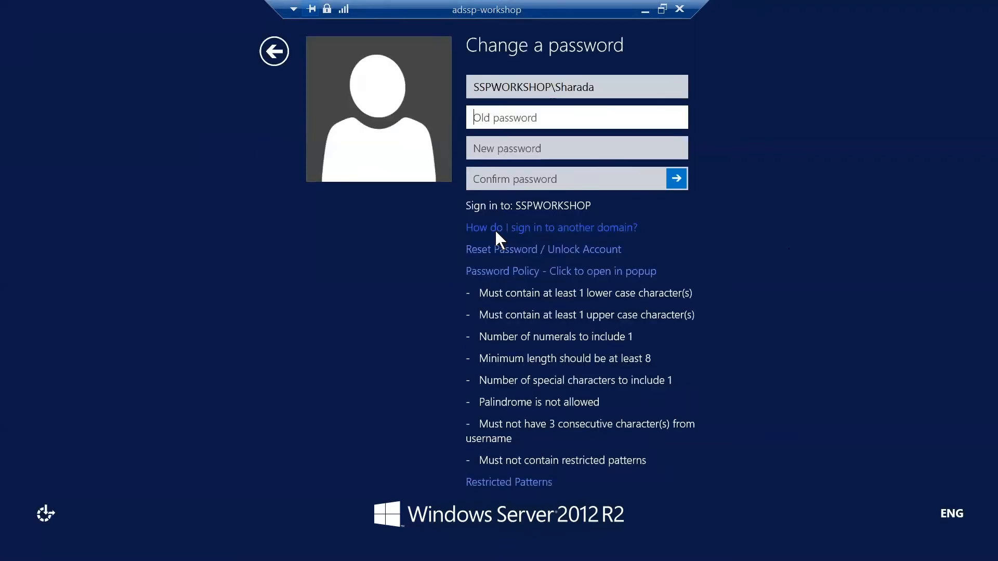
Replace the account name with a different SSPWORKSHOP domain user's name
{"action": "scroll", "coordinate": [803, 431], "scroll_direction": "down", "scroll_amount": 2}
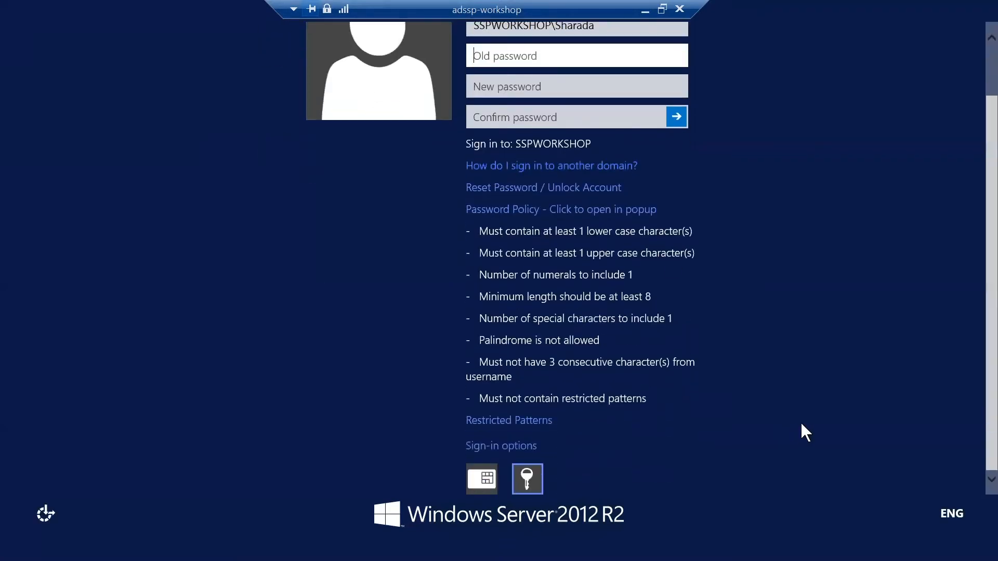
{"action": "scroll", "coordinate": [802, 425], "scroll_direction": "up", "scroll_amount": 2}
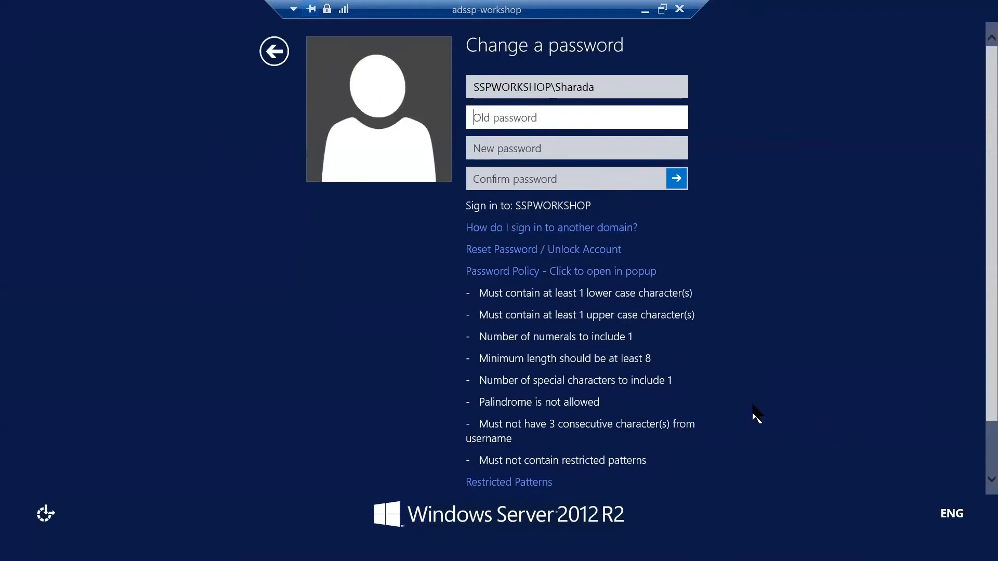
{"action": "left_click", "coordinate": [561, 85]}
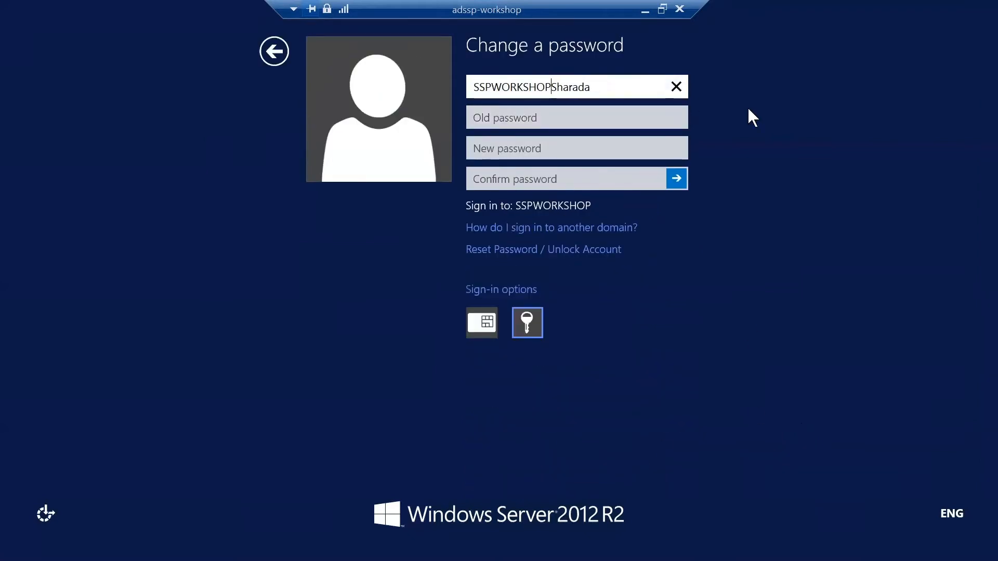
{"action": "key", "text": "ctrl+shift+Left"}
{"action": "key", "text": "BackSpace"}
{"action": "type", "text": "/Andy"}
{"action": "key", "text": "Tab"}
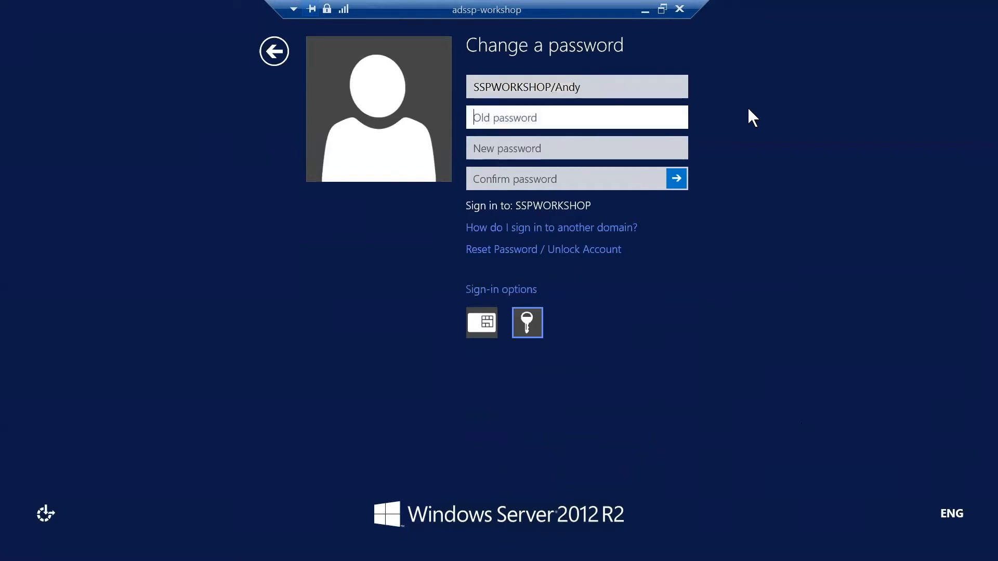
Fill in the second user's old, new and confirmation passwords, reveal the new one, then exit the screen
{"action": "type", "text": "*********"}
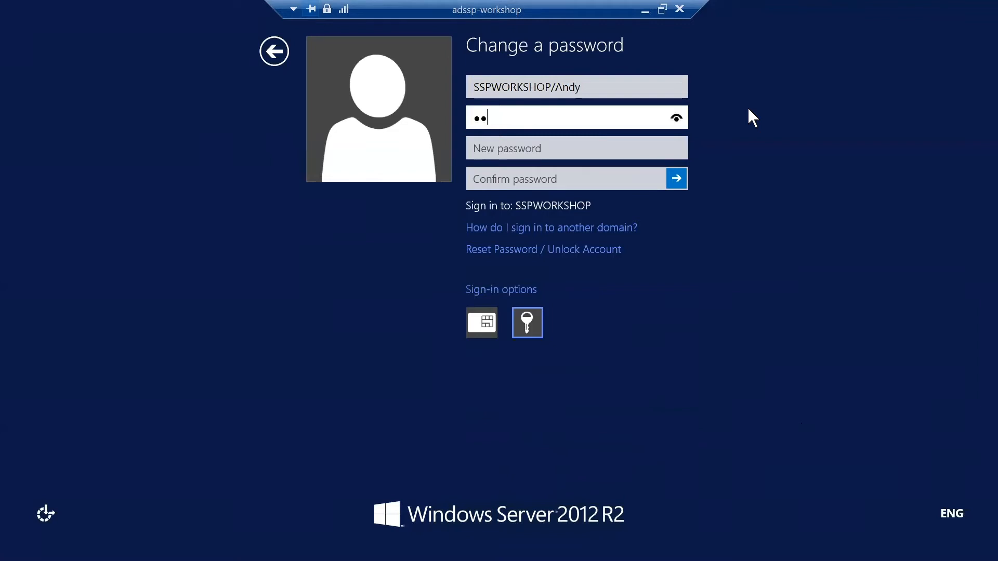
{"action": "key", "text": "Tab"}
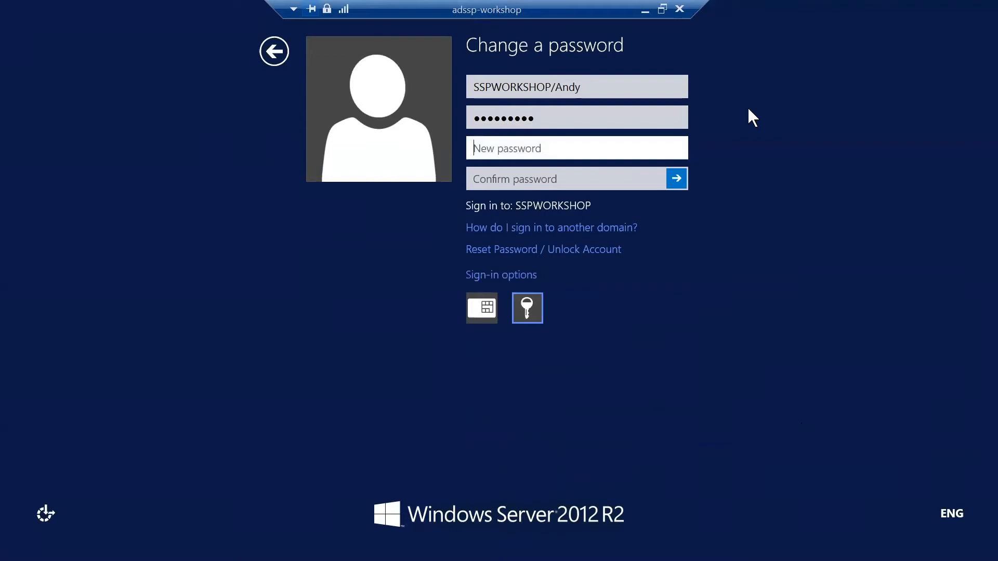
{"action": "type", "text": "*********"}
{"action": "key", "text": "Tab"}
{"action": "type", "text": "*********"}
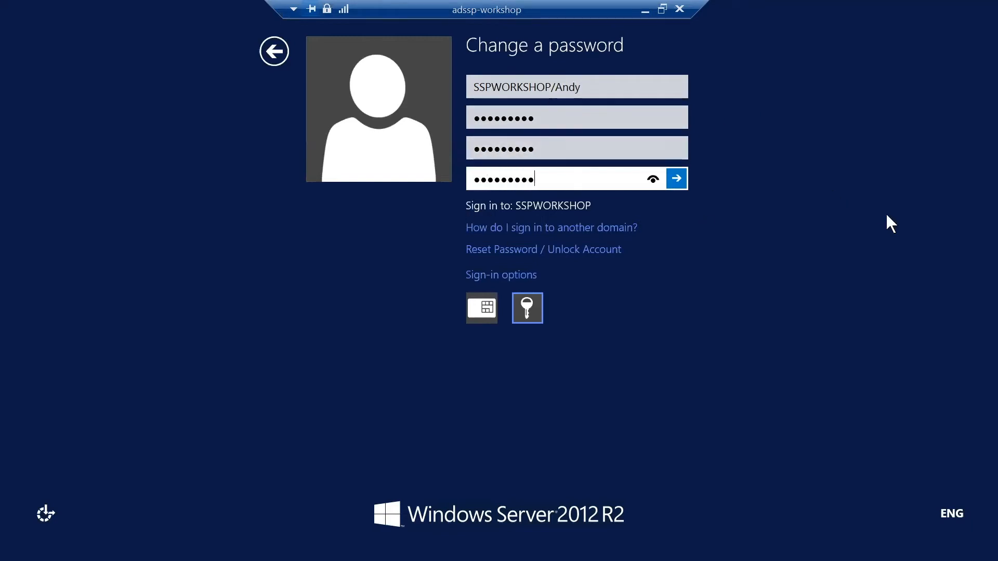
{"action": "left_click", "coordinate": [677, 150]}
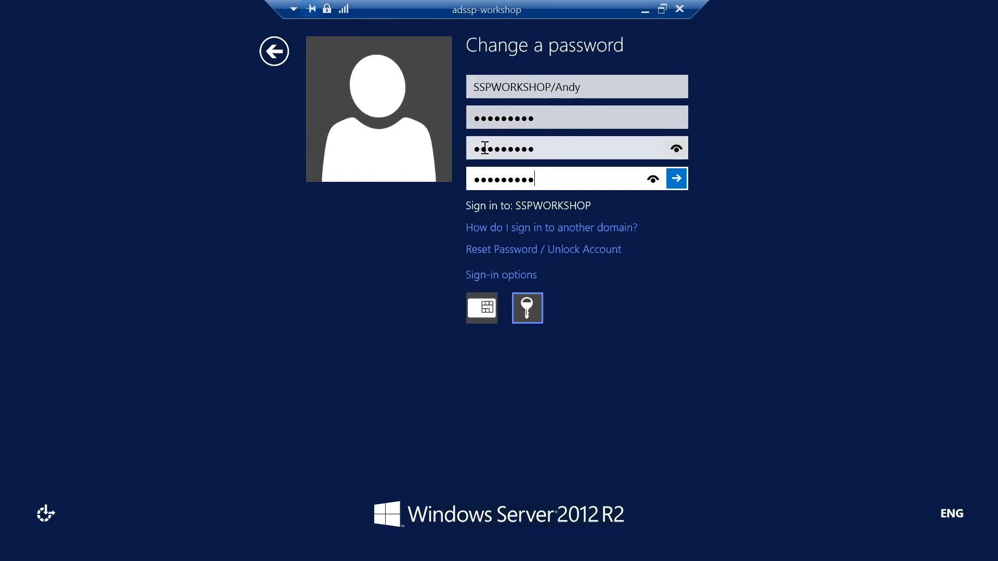
{"action": "left_click", "coordinate": [547, 152]}
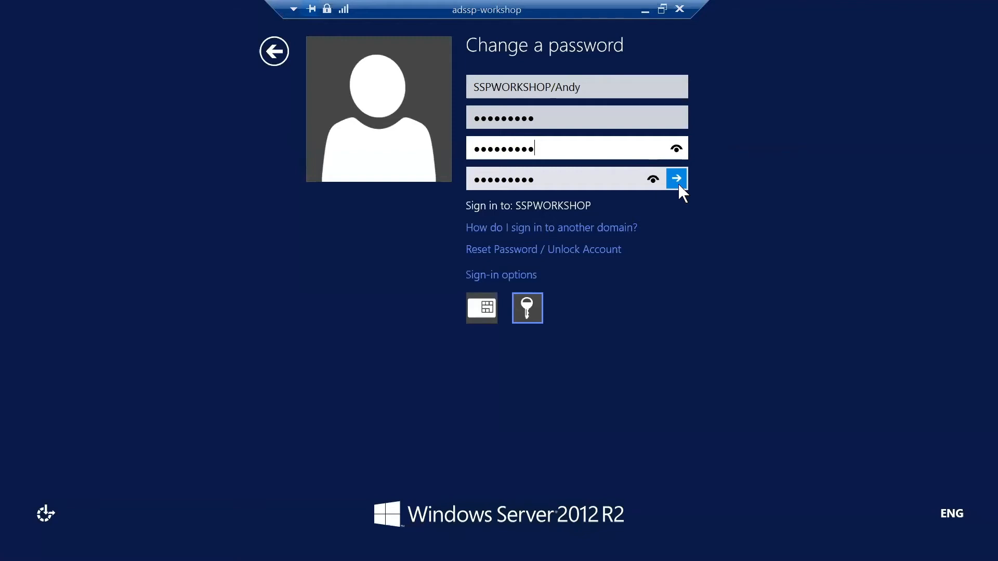
{"action": "key", "text": "Escape"}
{"action": "key", "text": "Escape"}
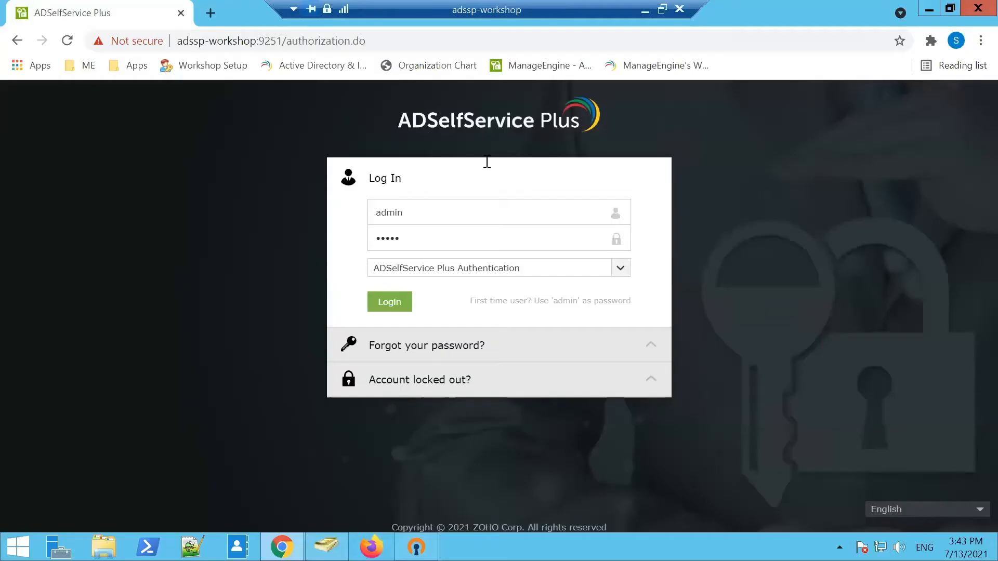
Log in to the admin console, minimize OpenVPN, and return to the SSPWORKSHOP dashboard session
{"action": "left_click", "coordinate": [384, 305]}
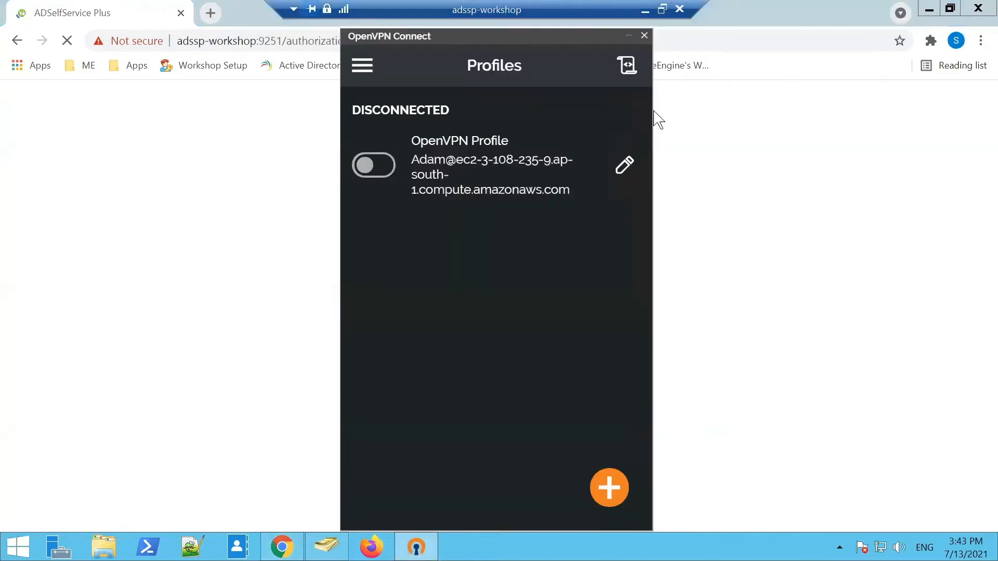
{"action": "left_click", "coordinate": [627, 36]}
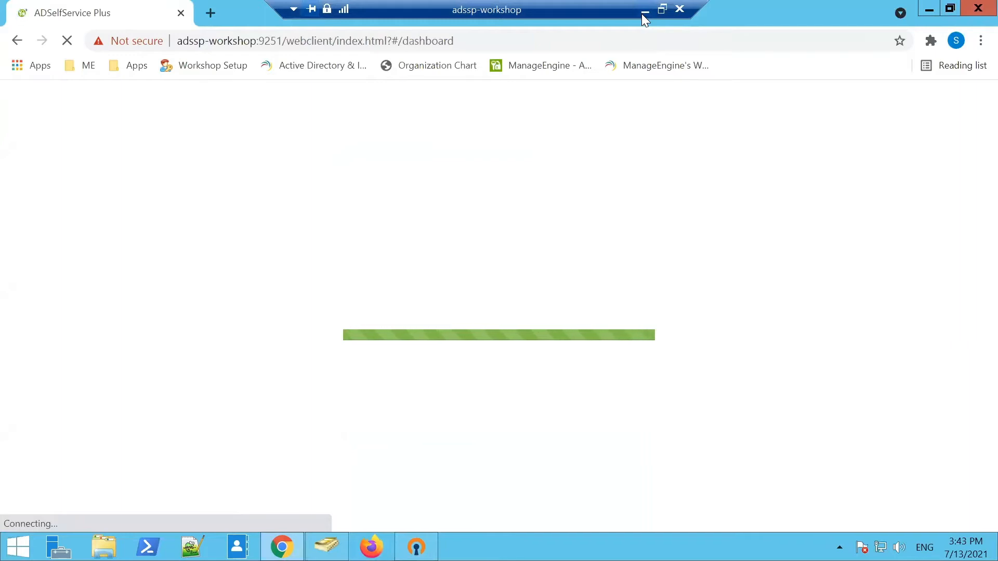
{"action": "left_click", "coordinate": [644, 13]}
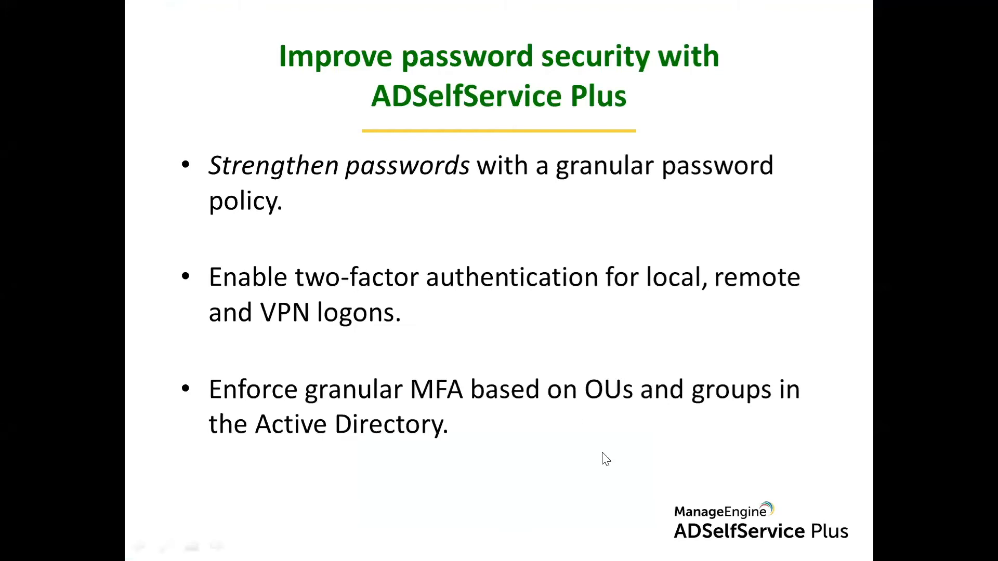
{"action": "key", "text": "alt+Tab"}
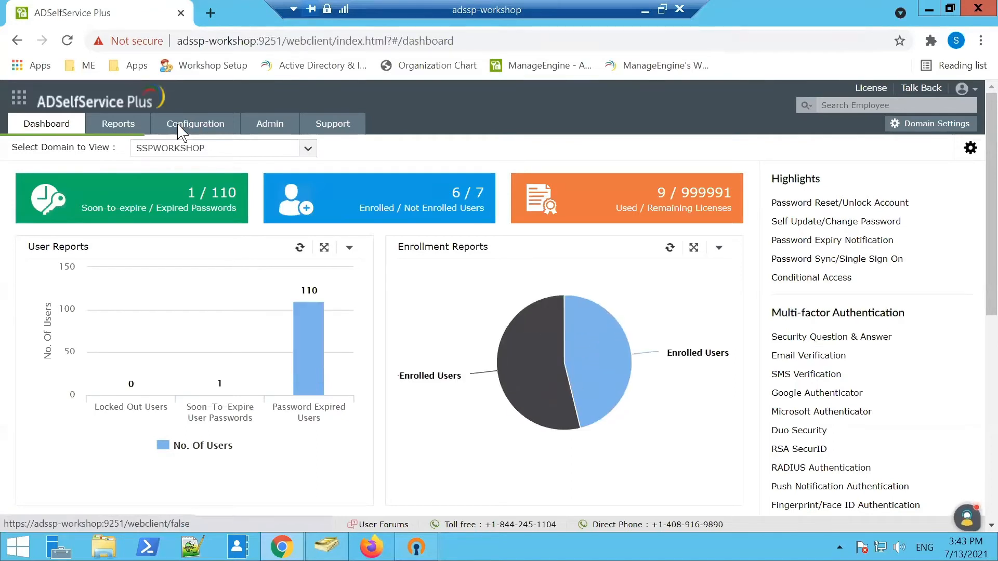
Open Configuration > Password Policy Enforcer to view the Admin policy's character requirements
{"action": "left_click", "coordinate": [180, 131]}
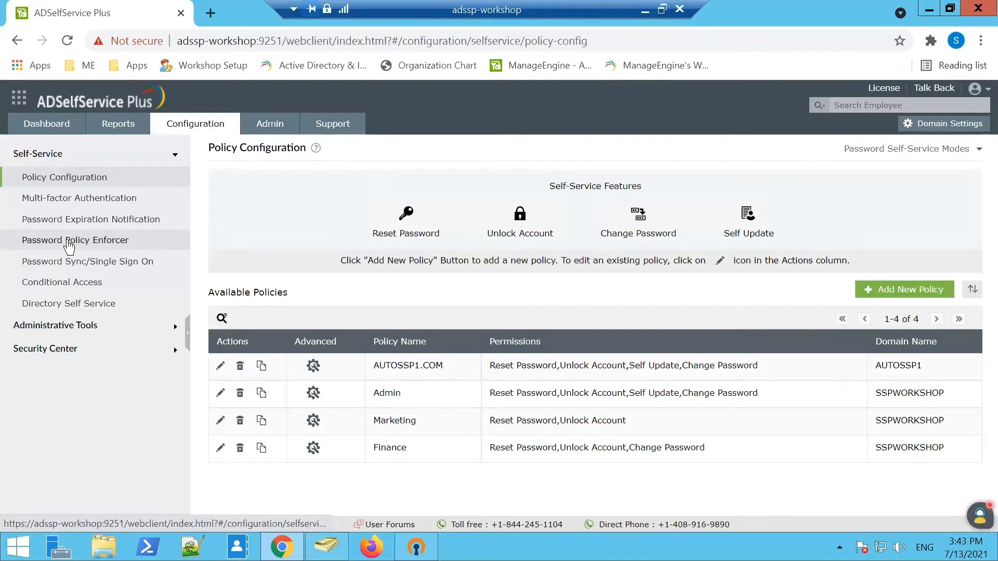
{"action": "left_click", "coordinate": [69, 241]}
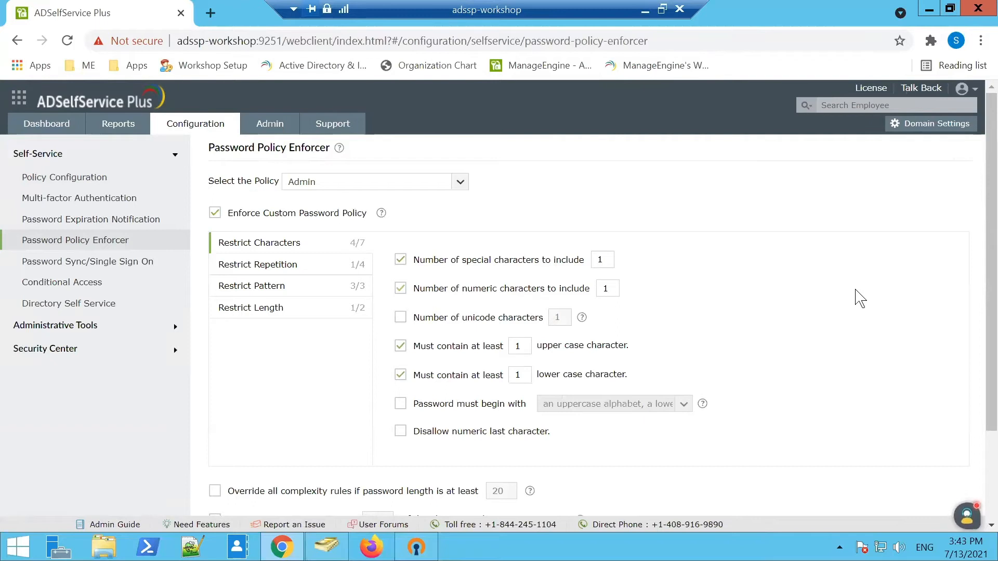
{"action": "scroll", "coordinate": [860, 299], "scroll_direction": "down", "scroll_amount": 2}
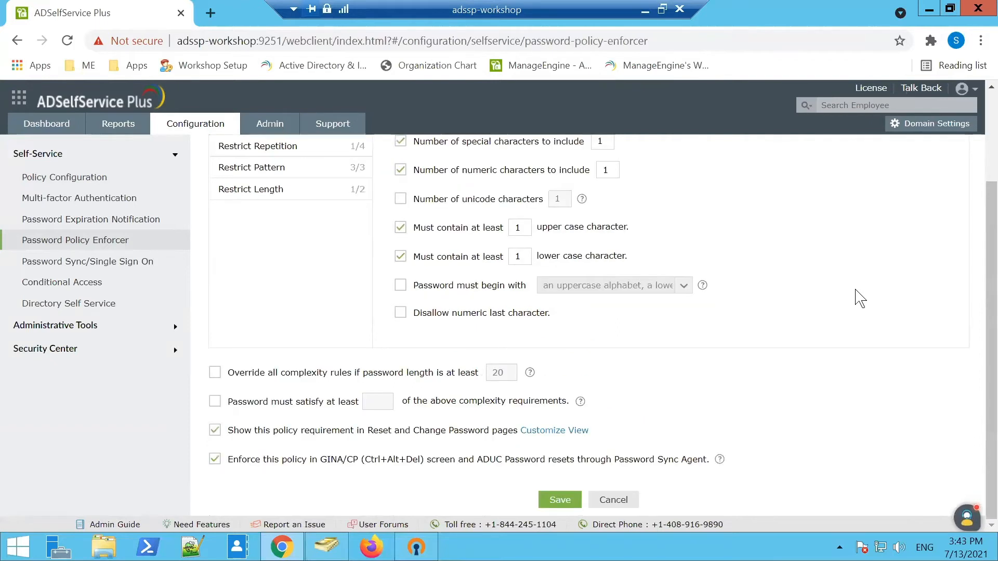
{"action": "scroll", "coordinate": [860, 298], "scroll_direction": "up", "scroll_amount": 2}
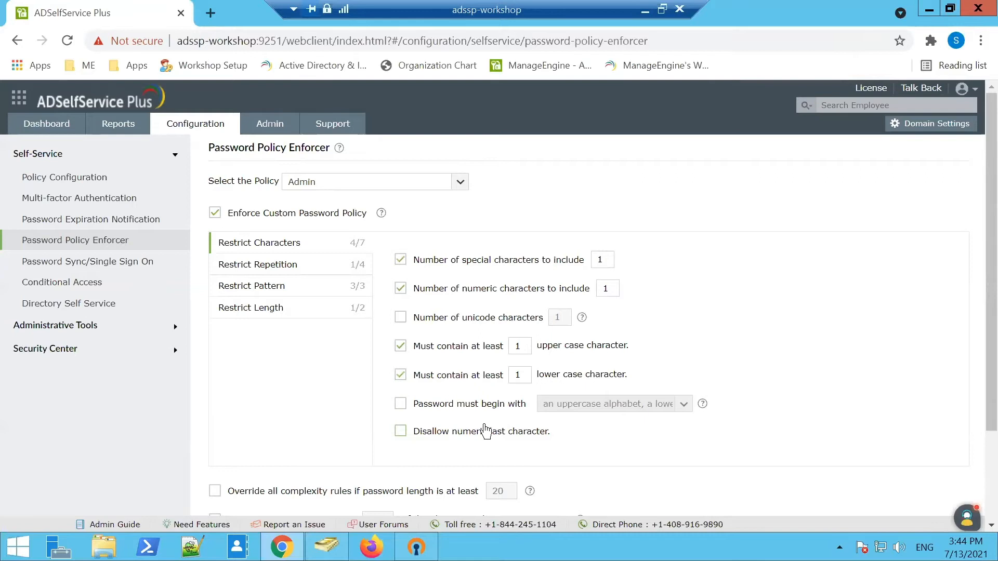
Review the Admin policy's repetition and pattern restrictions, opening and cancelling the disallowed patterns list
{"action": "left_click", "coordinate": [291, 266]}
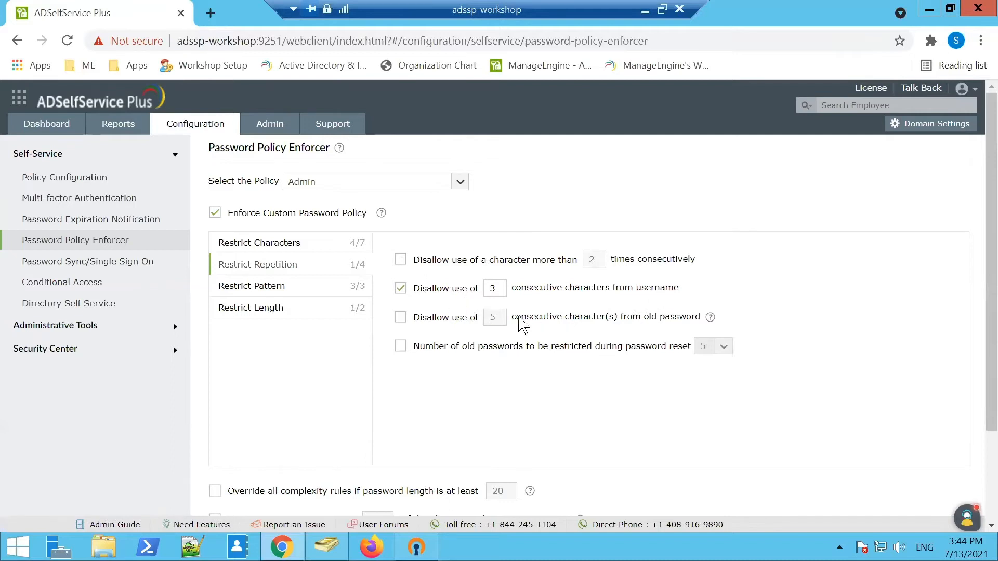
{"action": "left_click", "coordinate": [261, 292]}
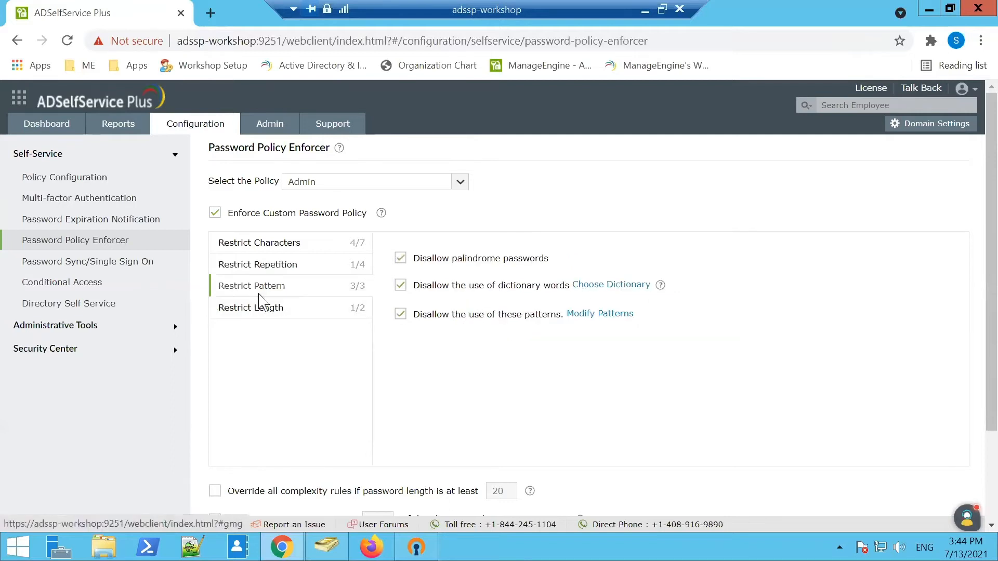
{"action": "left_click", "coordinate": [610, 315]}
{"action": "left_click", "coordinate": [517, 238]}
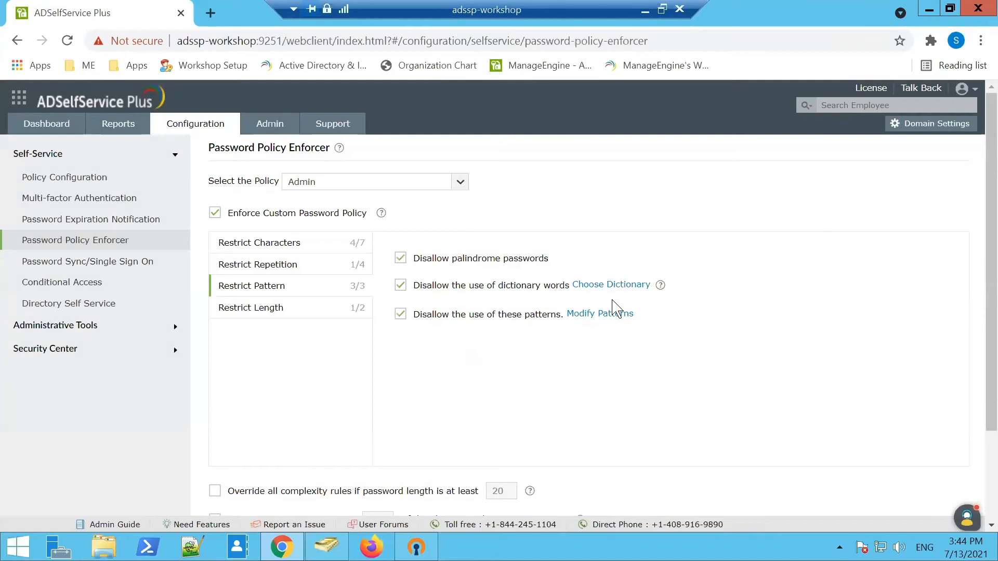
Review the Restrict Length tab: minimum length 8, no maximum enforced
{"action": "left_click", "coordinate": [315, 311]}
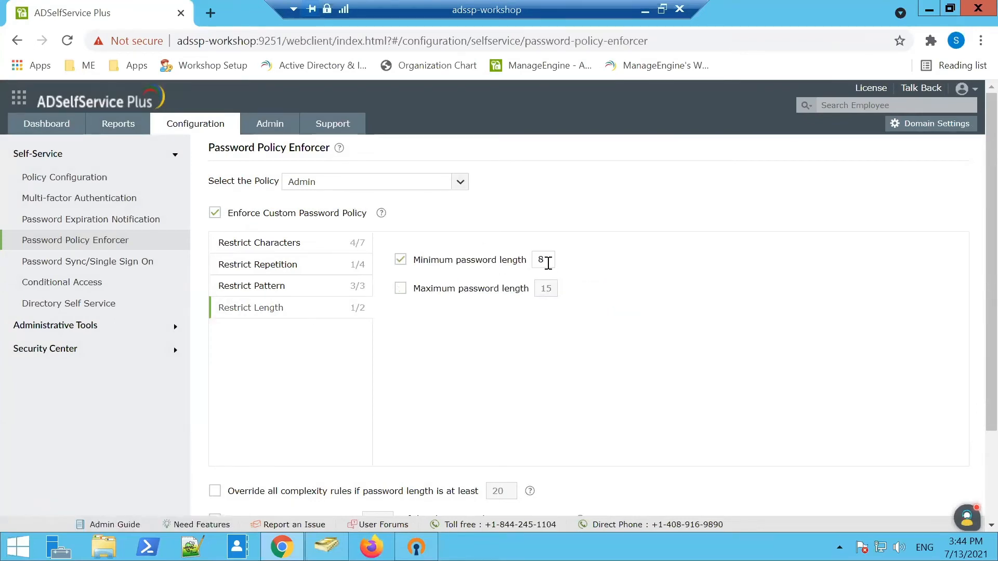
{"action": "scroll", "coordinate": [548, 267], "scroll_direction": "down", "scroll_amount": 2}
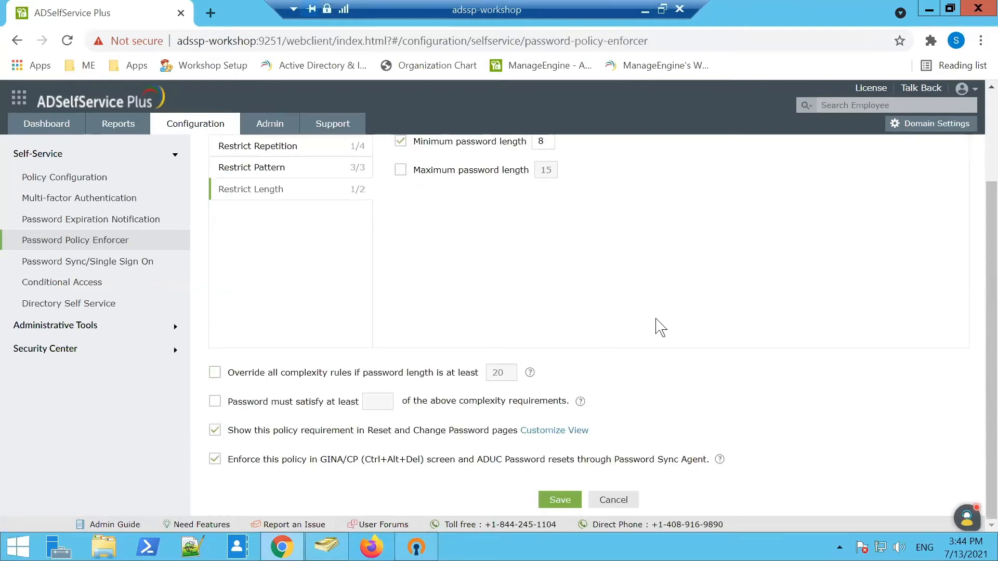
{"action": "scroll", "coordinate": [659, 327], "scroll_direction": "up", "scroll_amount": 2}
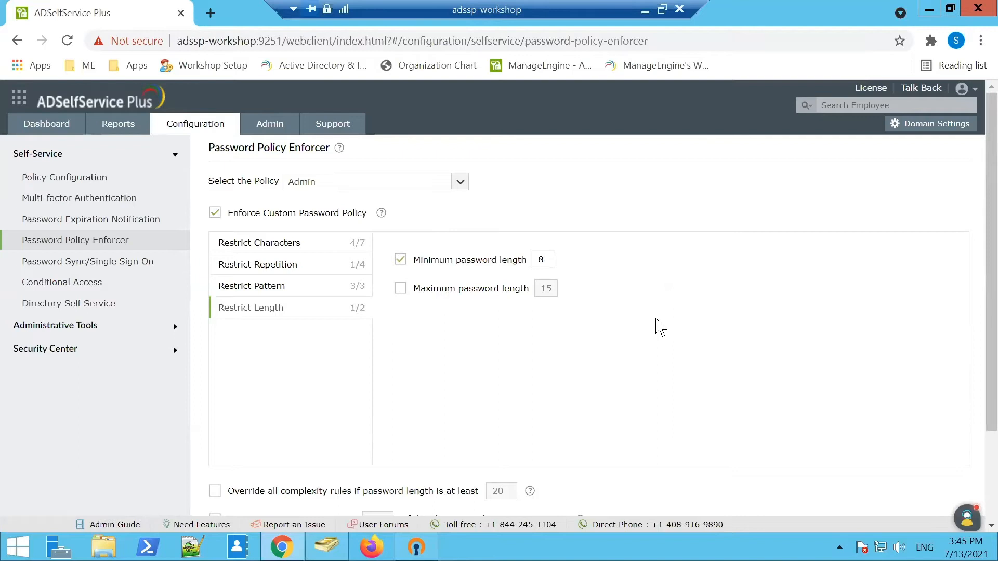
{"action": "scroll", "coordinate": [660, 327], "scroll_direction": "down", "scroll_amount": 2}
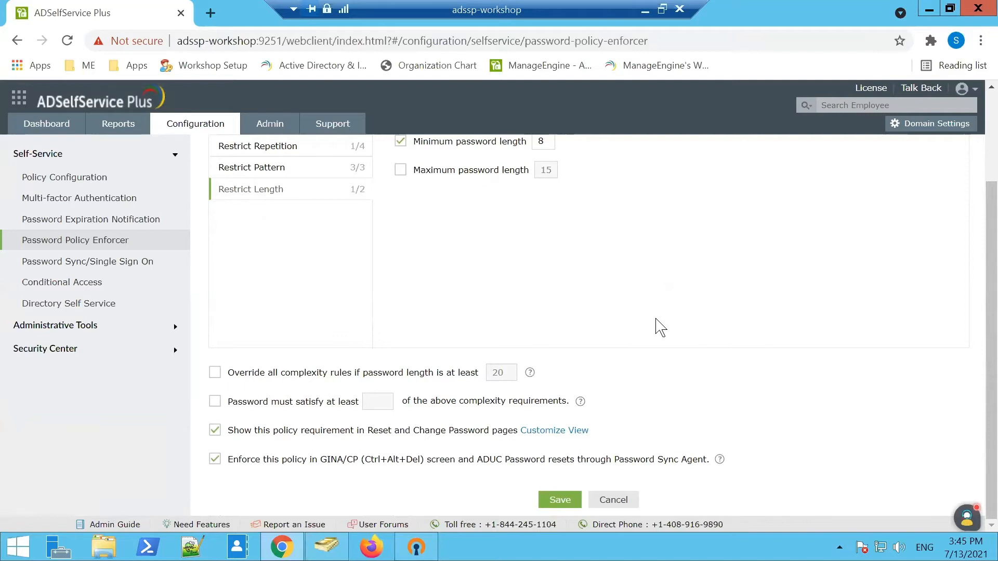
{"action": "scroll", "coordinate": [660, 327], "scroll_direction": "up", "scroll_amount": 2}
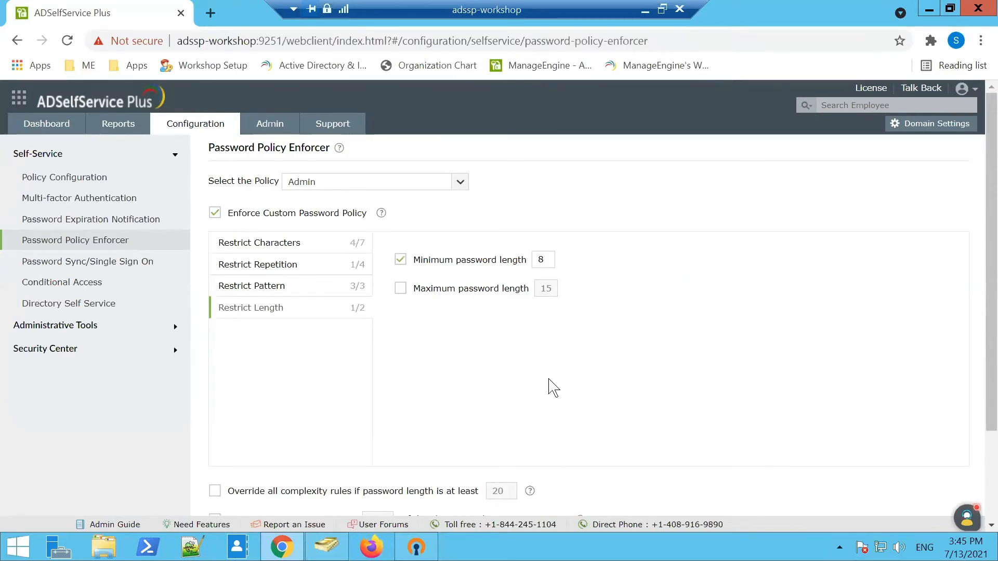
Switch the policy selector to Finance, then to Marketing (minimum length 10)
{"action": "left_click", "coordinate": [460, 181]}
{"action": "left_click", "coordinate": [359, 254]}
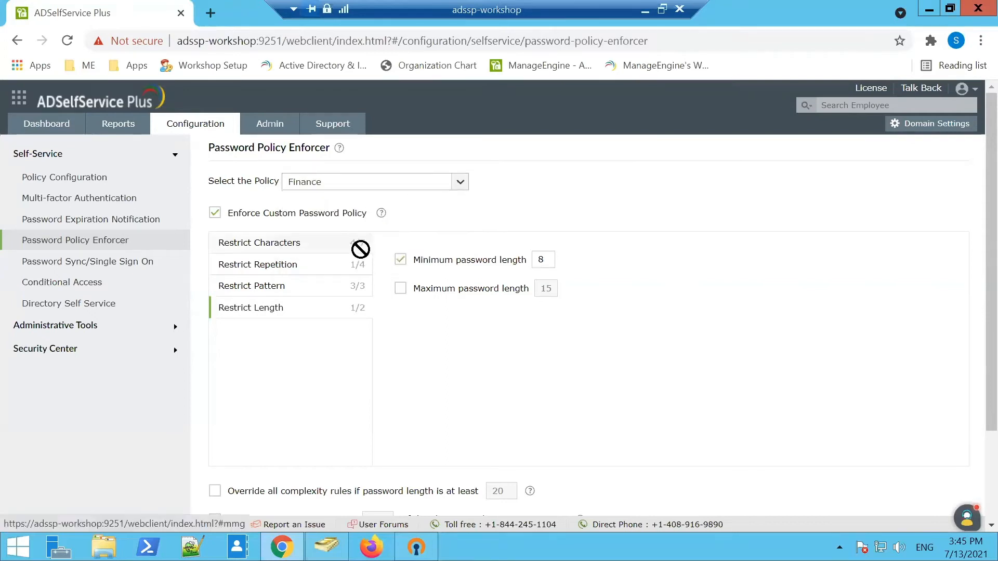
{"action": "left_click", "coordinate": [352, 185]}
{"action": "left_click", "coordinate": [349, 222]}
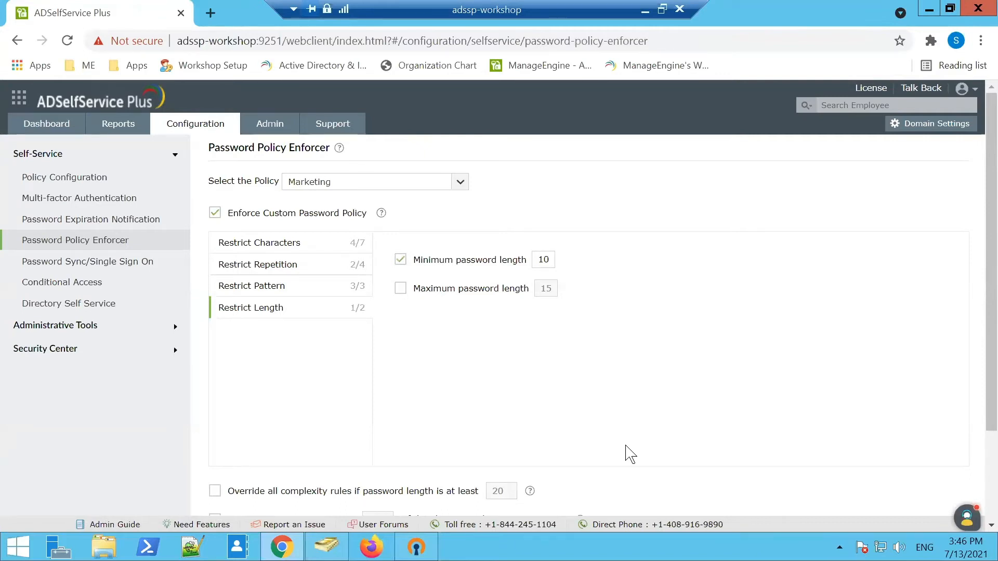
Open Admin > Product Settings > Integration Settings > Have I Been Pwned, then minimize the remote session
{"action": "left_click", "coordinate": [288, 130]}
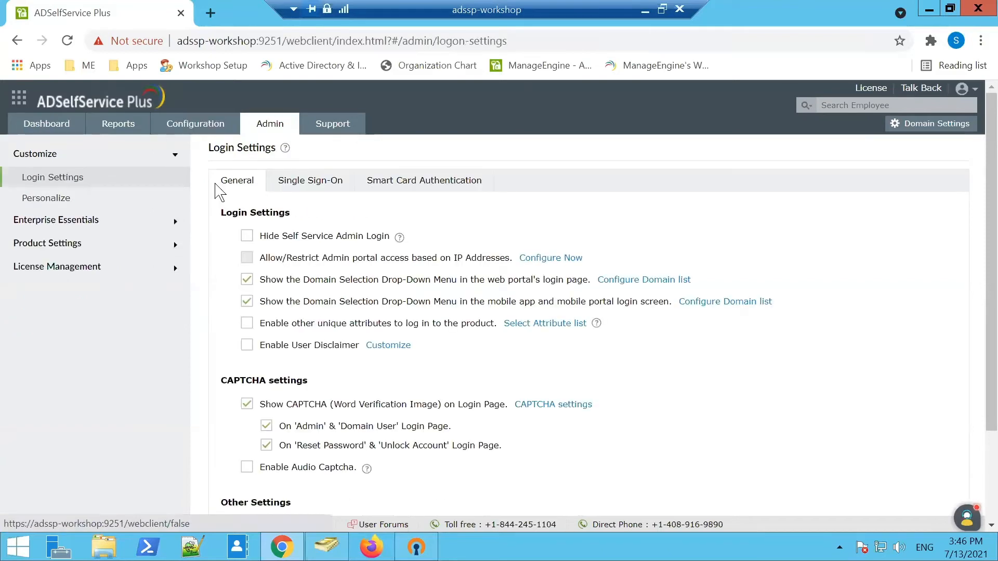
{"action": "left_click", "coordinate": [111, 244]}
{"action": "left_click", "coordinate": [73, 307]}
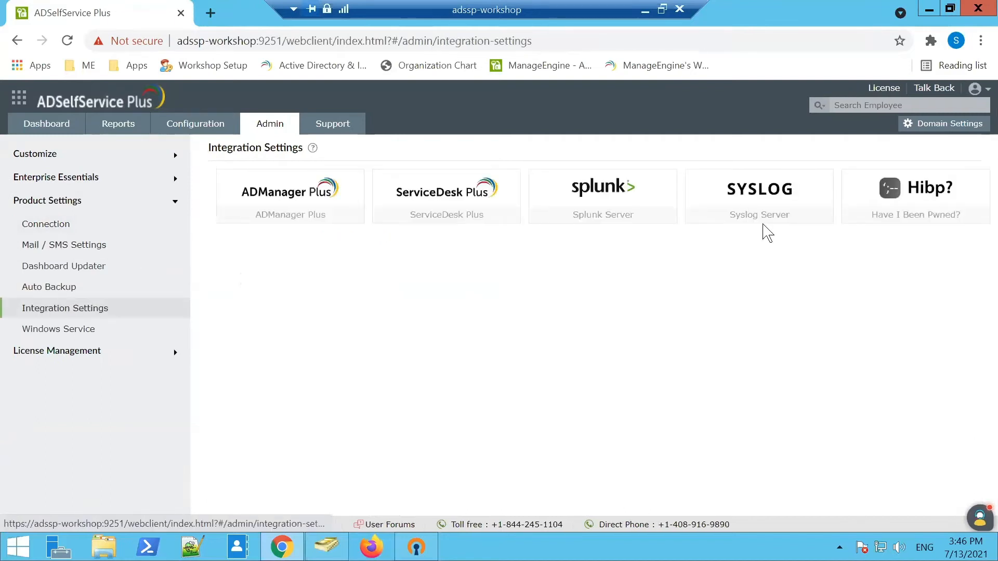
{"action": "left_click", "coordinate": [869, 227]}
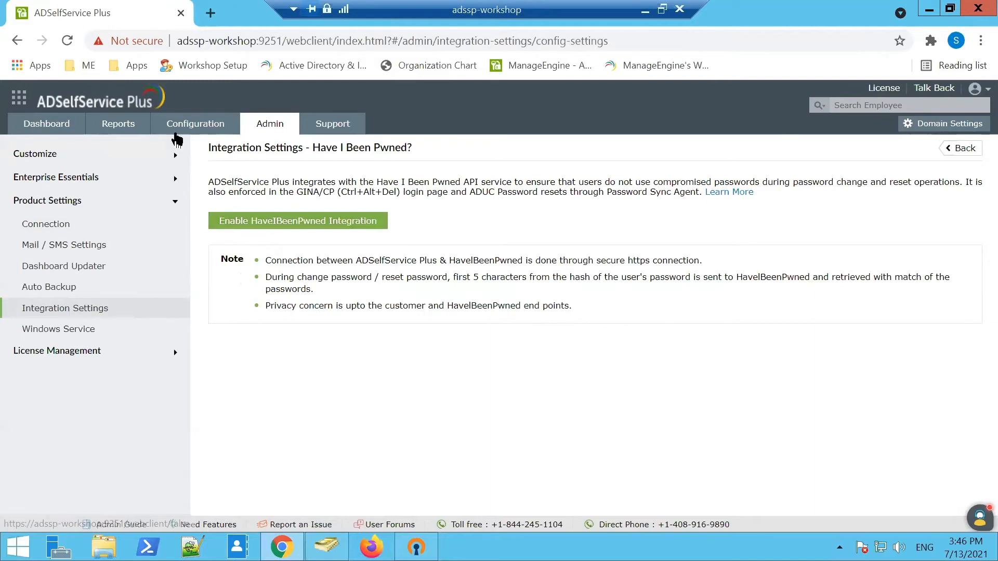
{"action": "left_click", "coordinate": [157, 123]}
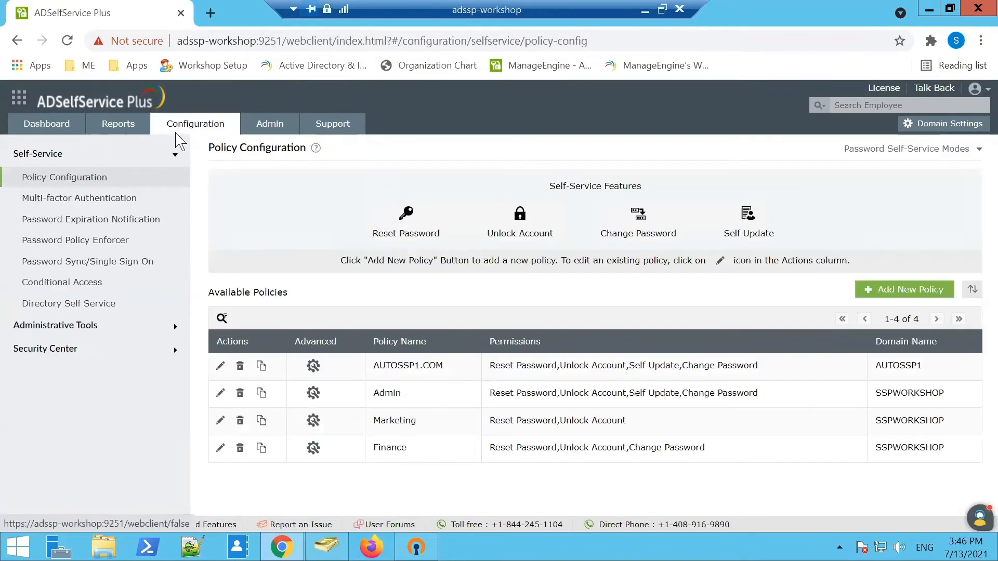
{"action": "left_click", "coordinate": [646, 12]}
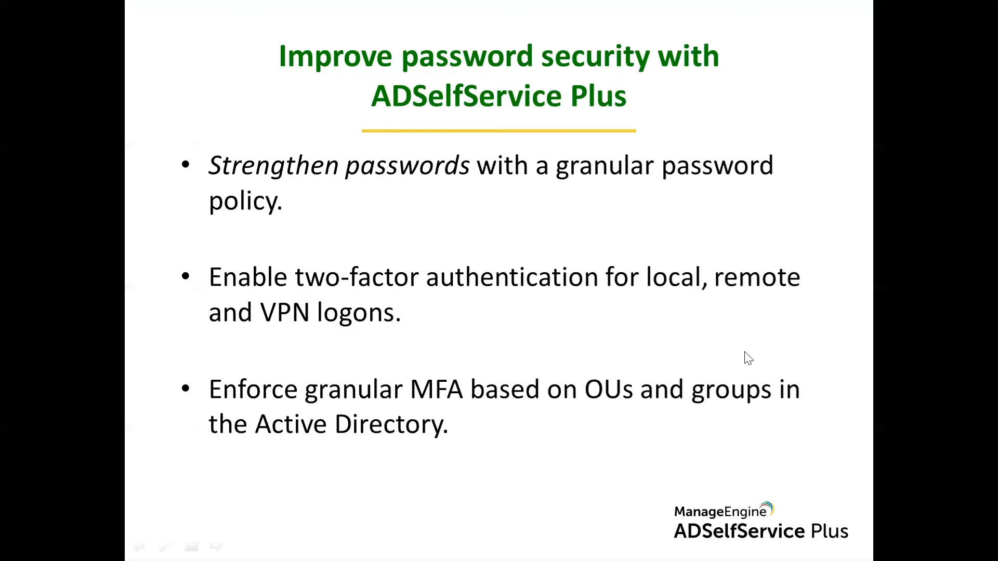
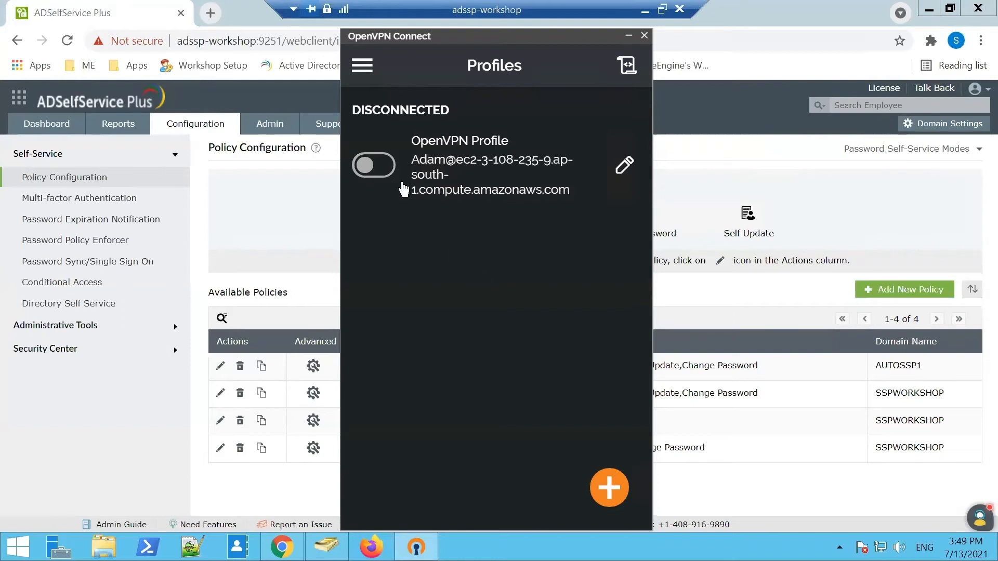
Connect the OpenVPN Profile and enter its password to reach the Google Authenticator OTP prompt
{"action": "left_click", "coordinate": [385, 182]}
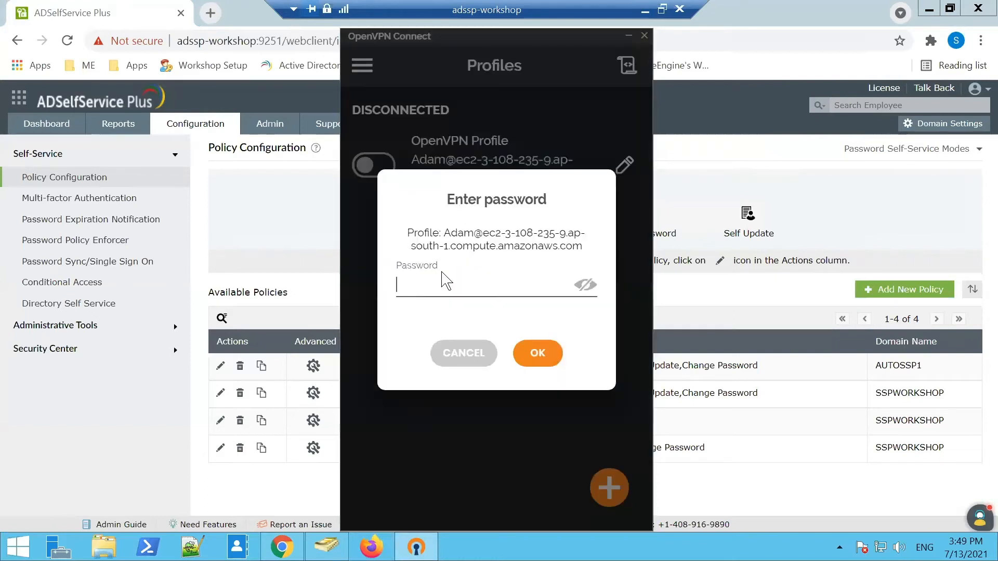
{"action": "type", "text": "********"}
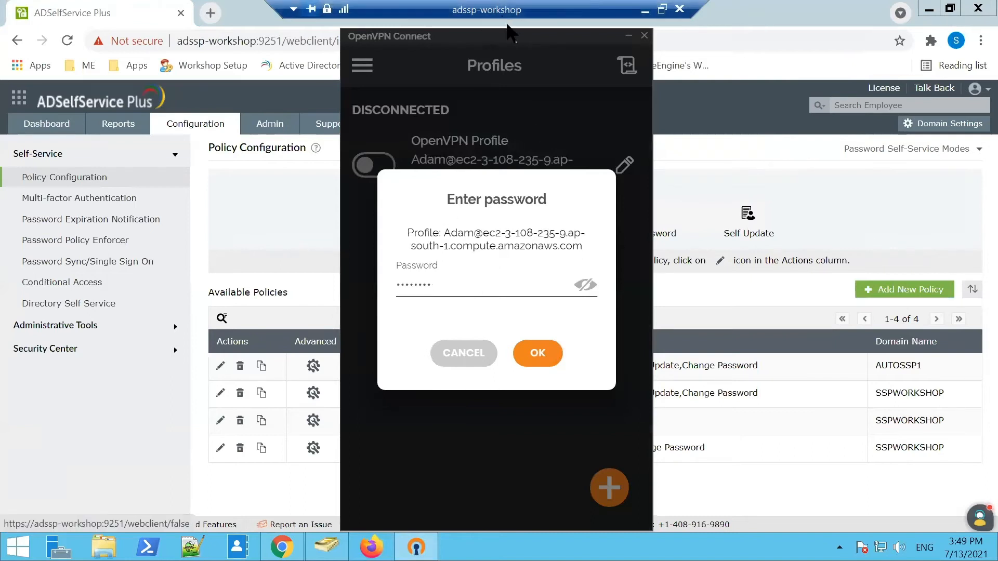
{"action": "left_click", "coordinate": [555, 356]}
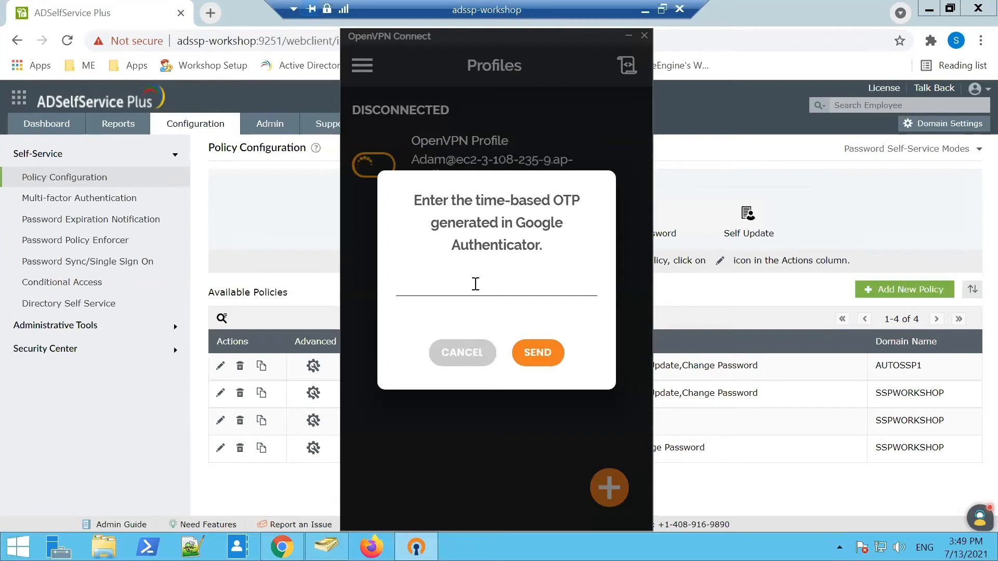
Enter the six-digit Google Authenticator code and send it to finish the VPN login
{"action": "left_click", "coordinate": [538, 353]}
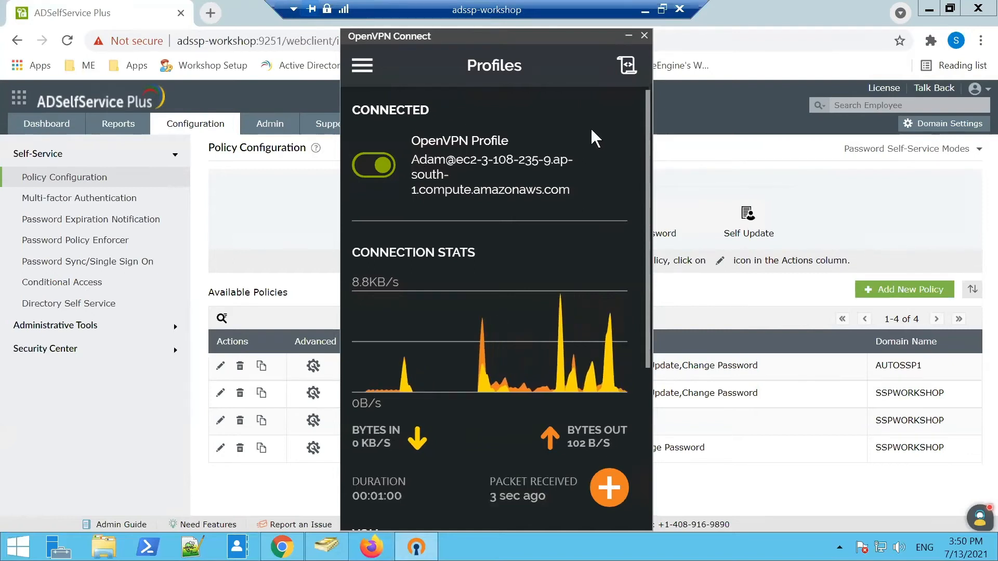
Disconnect the OpenVPN Profile, confirm the disconnect, and minimize OpenVPN Connect
{"action": "left_click", "coordinate": [362, 168]}
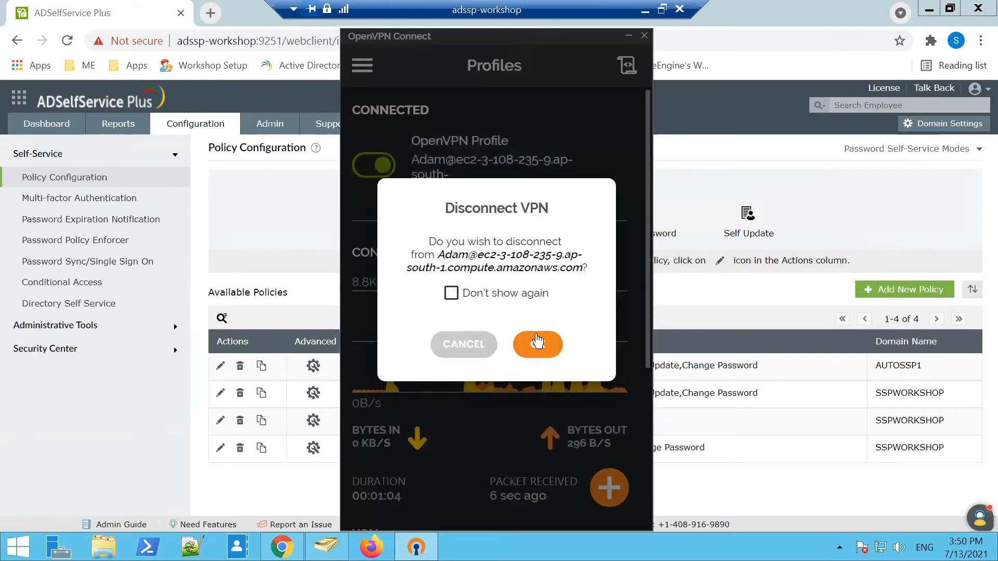
{"action": "key", "text": "Return"}
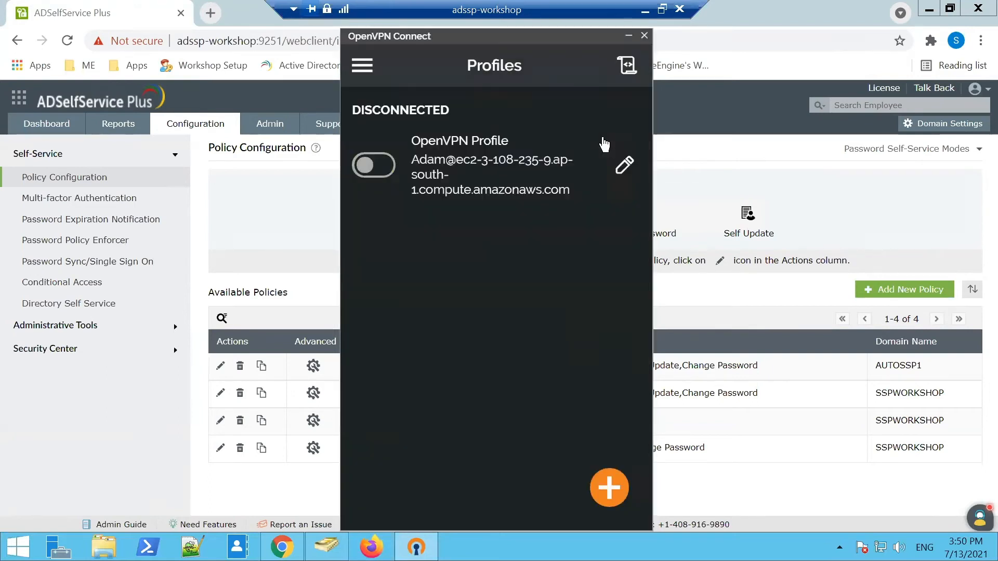
{"action": "left_click", "coordinate": [628, 37]}
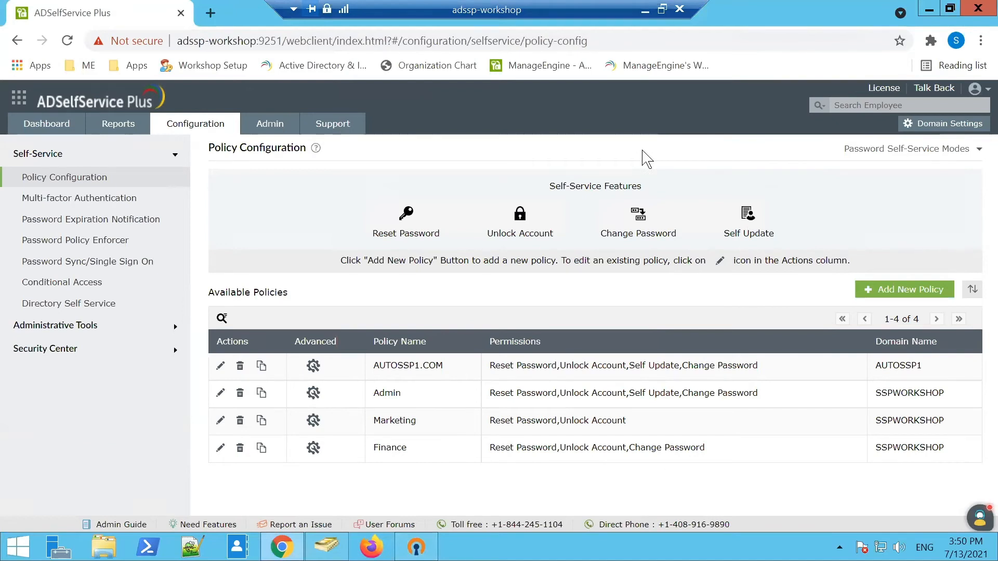
Search the Start screen for 'remote des' and launch Remote Desktop Connection
{"action": "key", "text": "super"}
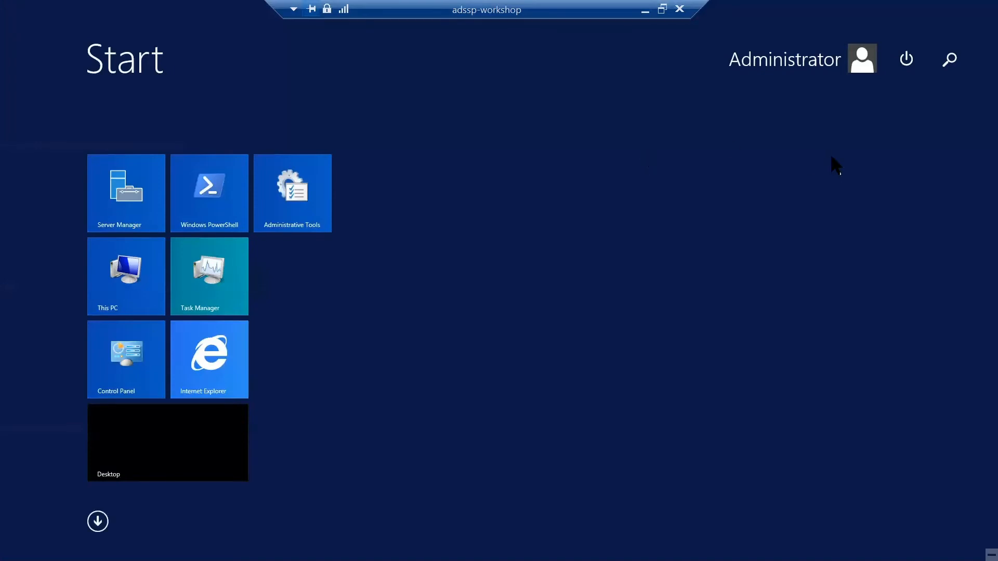
{"action": "key", "text": "super"}
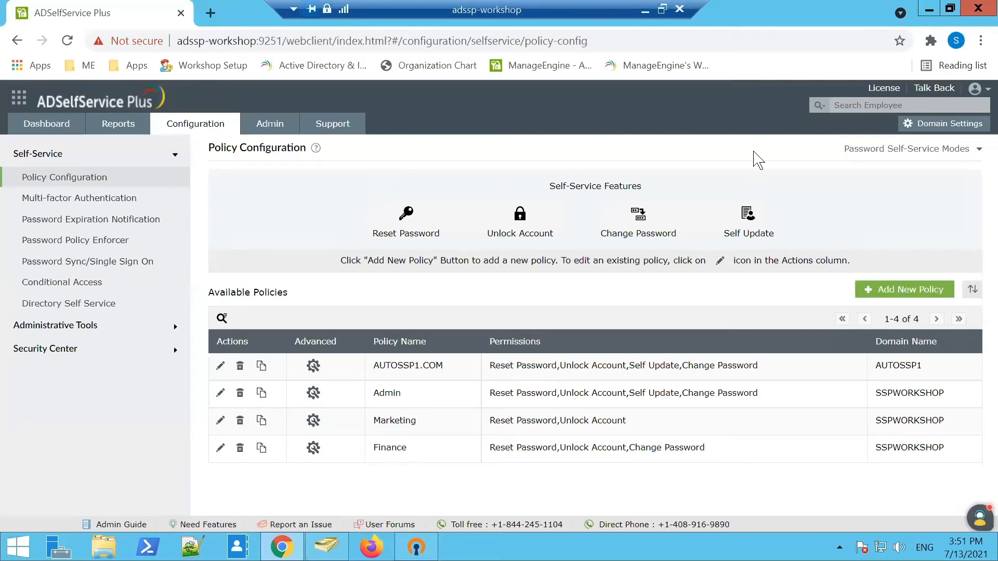
{"action": "key", "text": "super"}
{"action": "type", "text": "remote"}
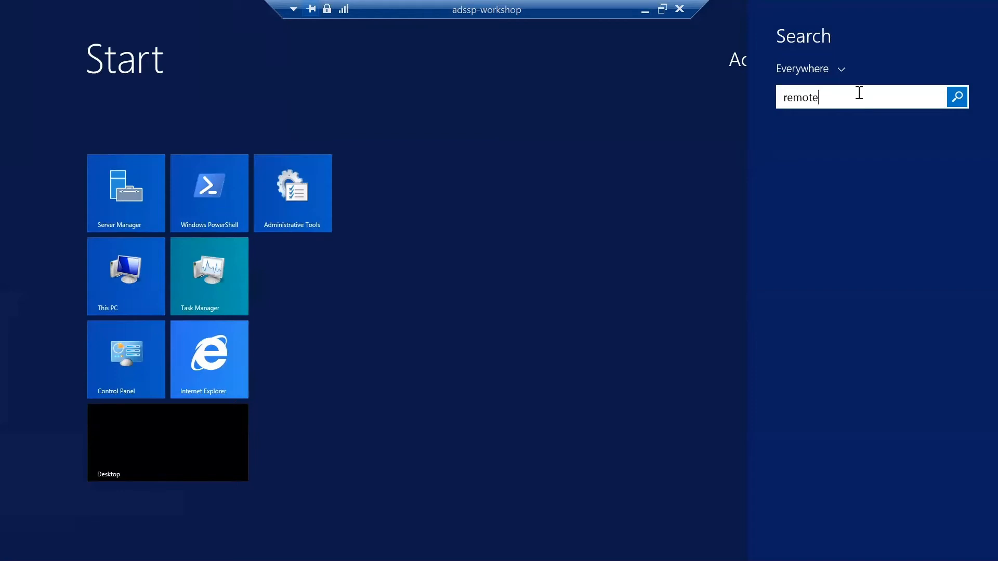
{"action": "type", "text": "des"}
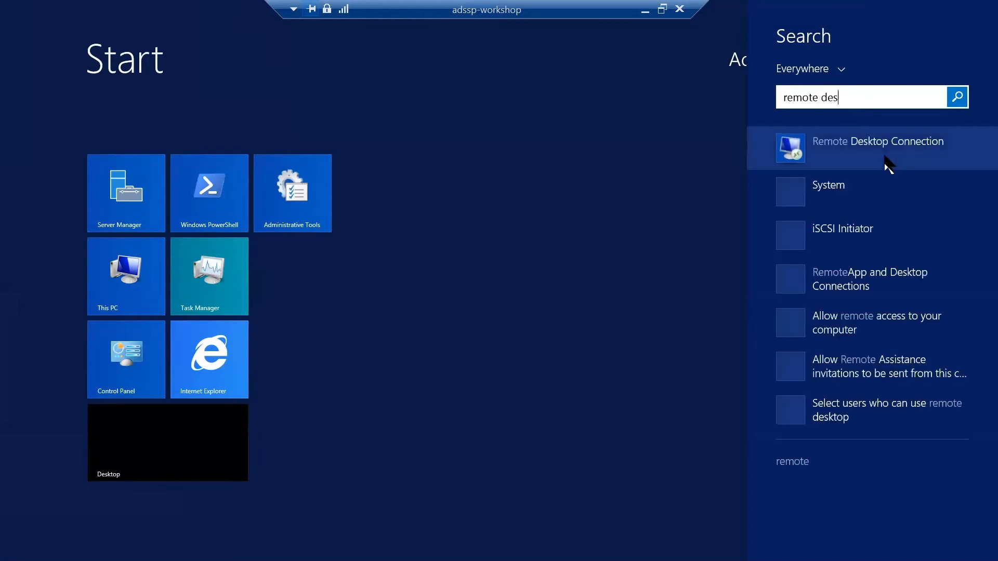
{"action": "key", "text": "Return"}
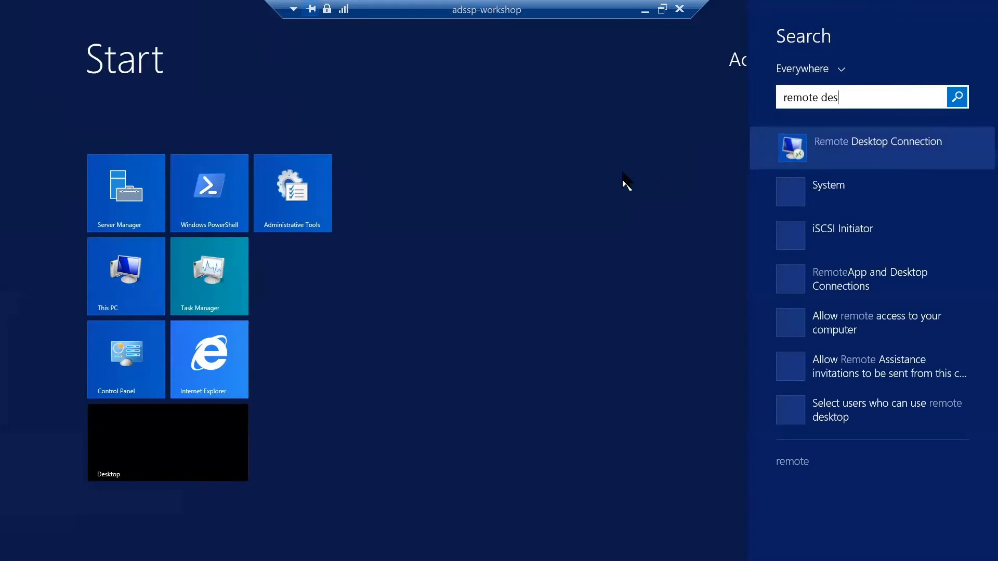
{"action": "key", "text": "Down"}
{"action": "left_click", "coordinate": [868, 166]}
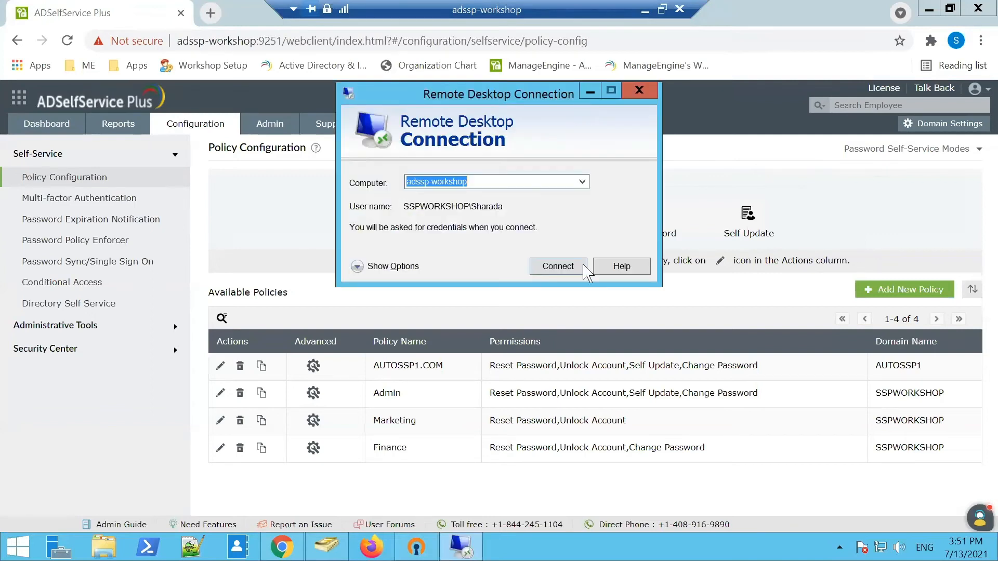
Connect to adssp-workshop and submit the domain account's password
{"action": "left_click", "coordinate": [574, 268]}
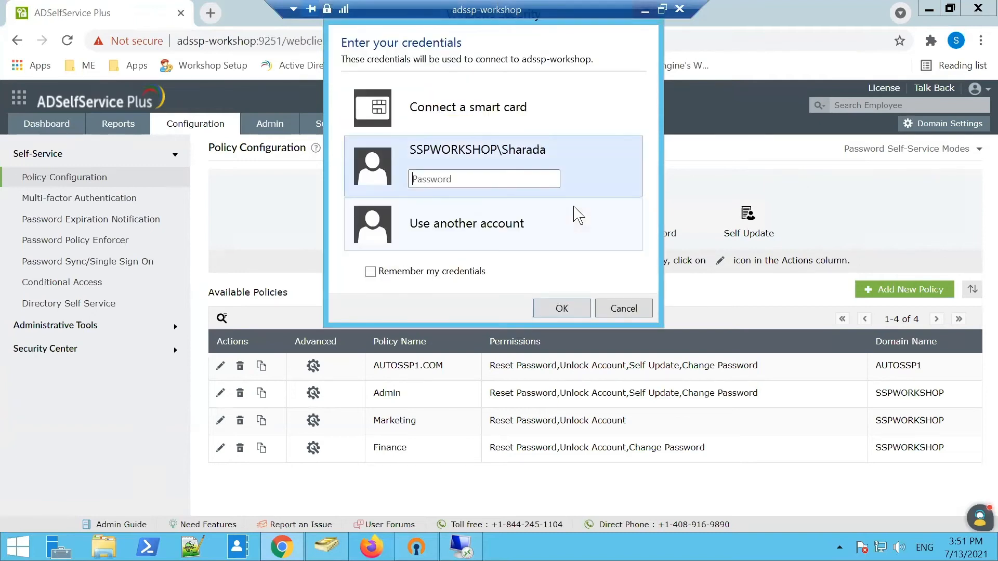
{"action": "type", "text": "**********"}
{"action": "left_click", "coordinate": [562, 314]}
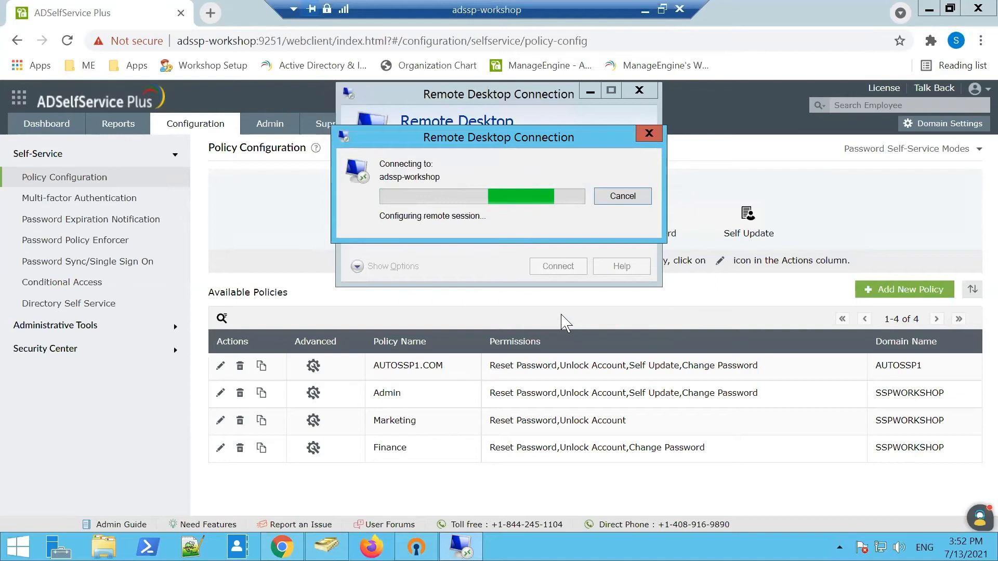
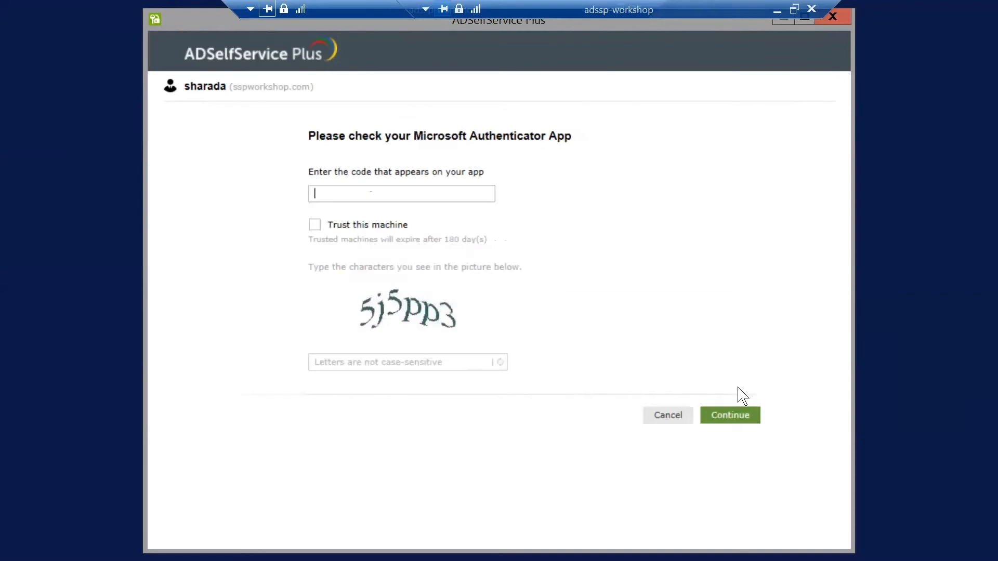
Enter the picture characters and the Microsoft Authenticator app code to let the remote logon proceed
{"action": "left_click", "coordinate": [433, 358]}
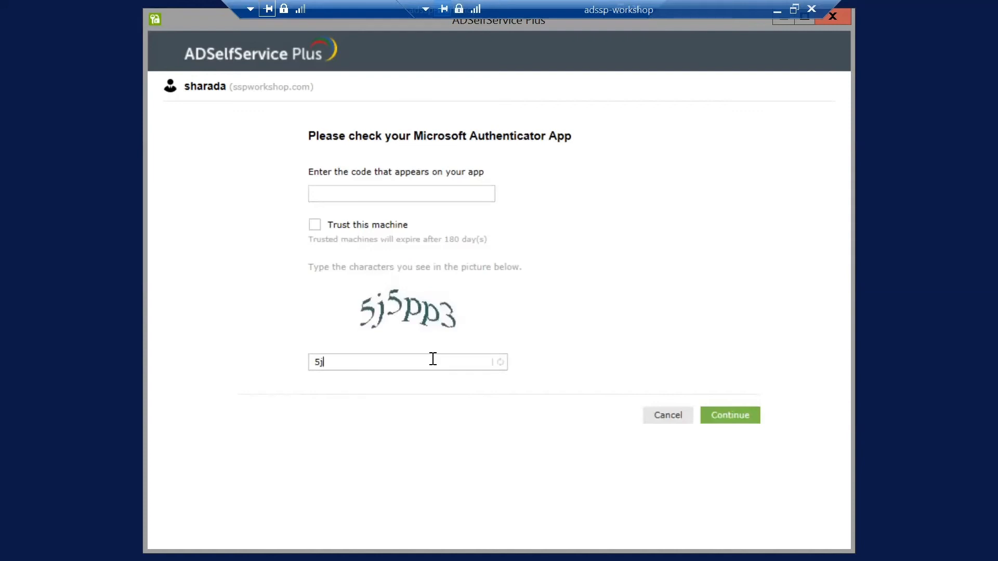
{"action": "left_click", "coordinate": [441, 192]}
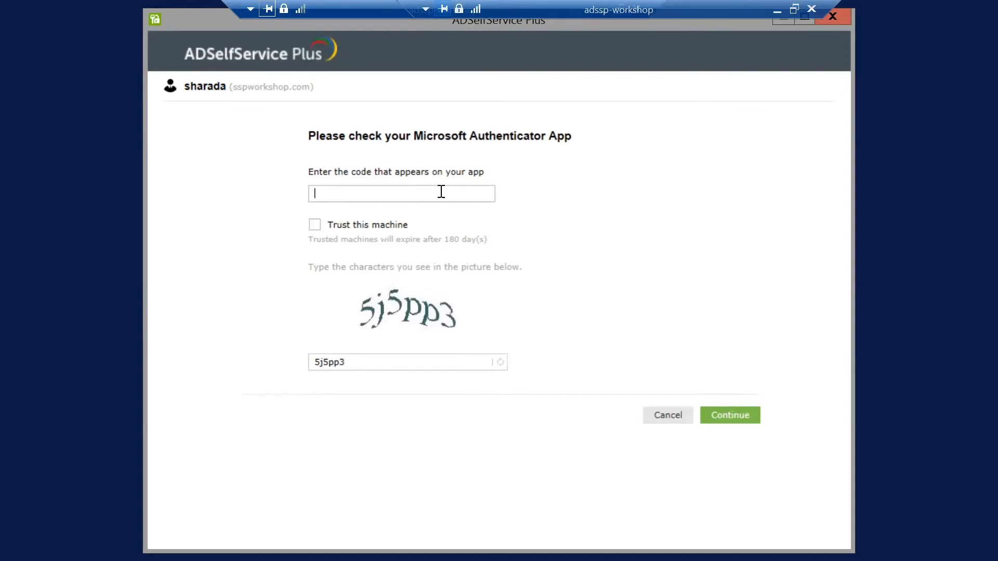
{"action": "left_click", "coordinate": [735, 415]}
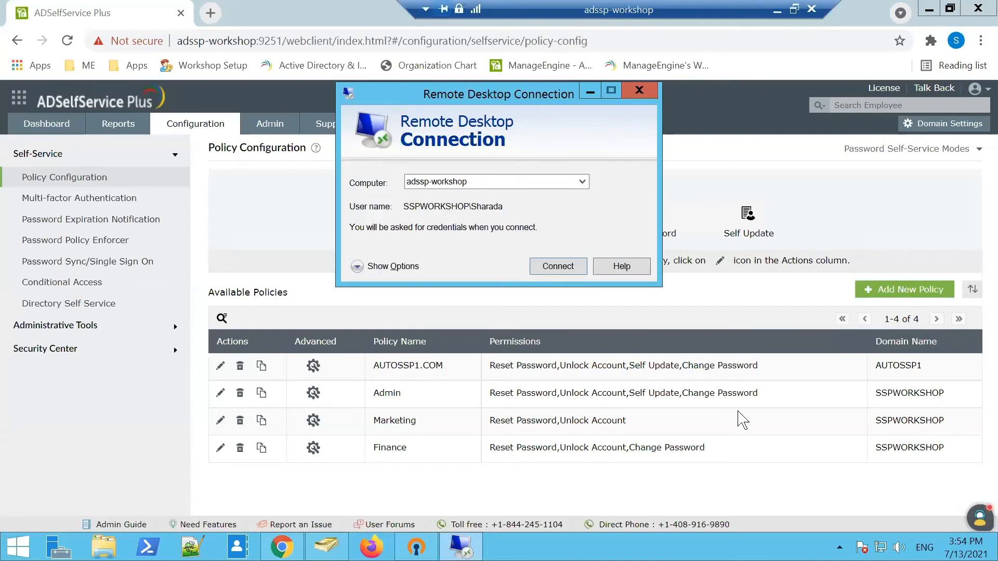
Connect again to adssp-workshop and submit the domain account's password
{"action": "left_click", "coordinate": [559, 271]}
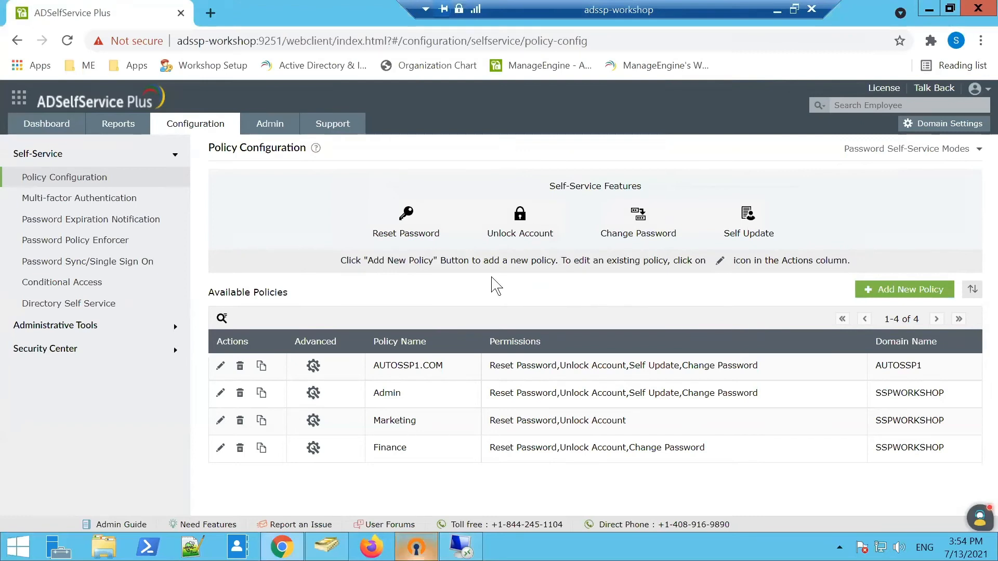
{"action": "type", "text": "•••••••"}
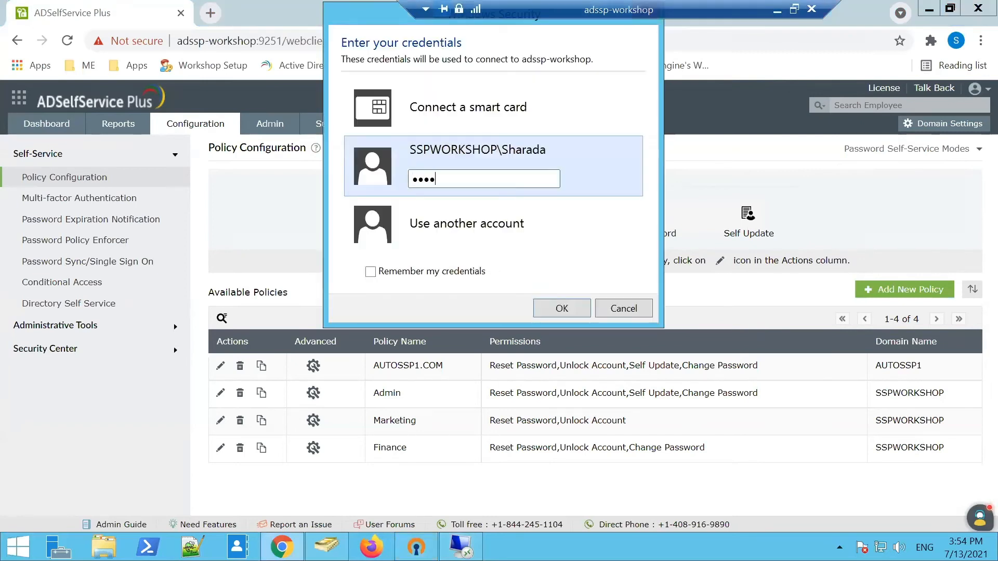
{"action": "type", "text": "•••"}
{"action": "key", "text": "Return"}
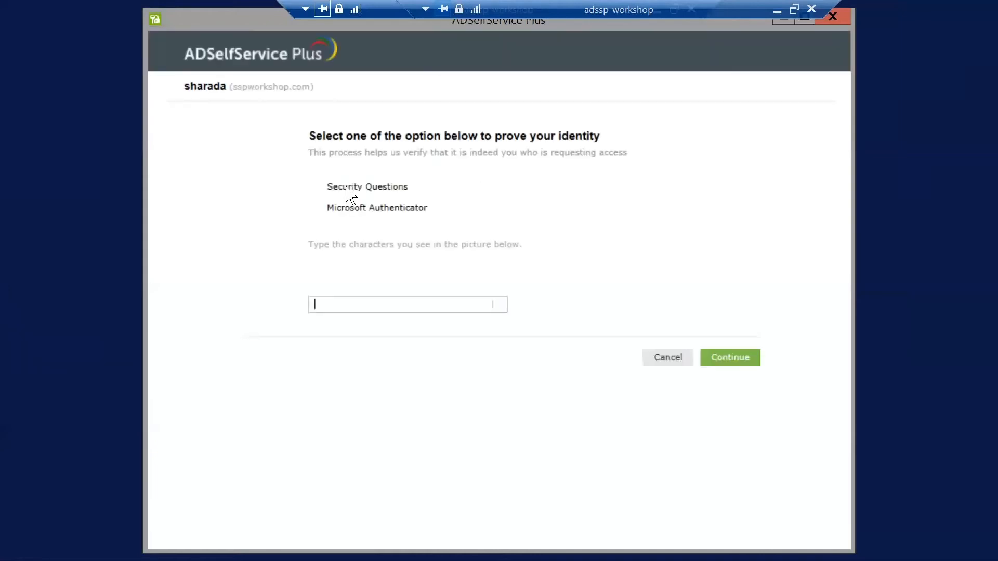
Choose Microsoft Authenticator as the verification method and confirm it with the picture characters
{"action": "left_click", "coordinate": [347, 210]}
{"action": "left_click", "coordinate": [376, 339]}
{"action": "type", "text": "r"}
{"action": "key", "text": "BackSpace"}
{"action": "type", "text": "eb"}
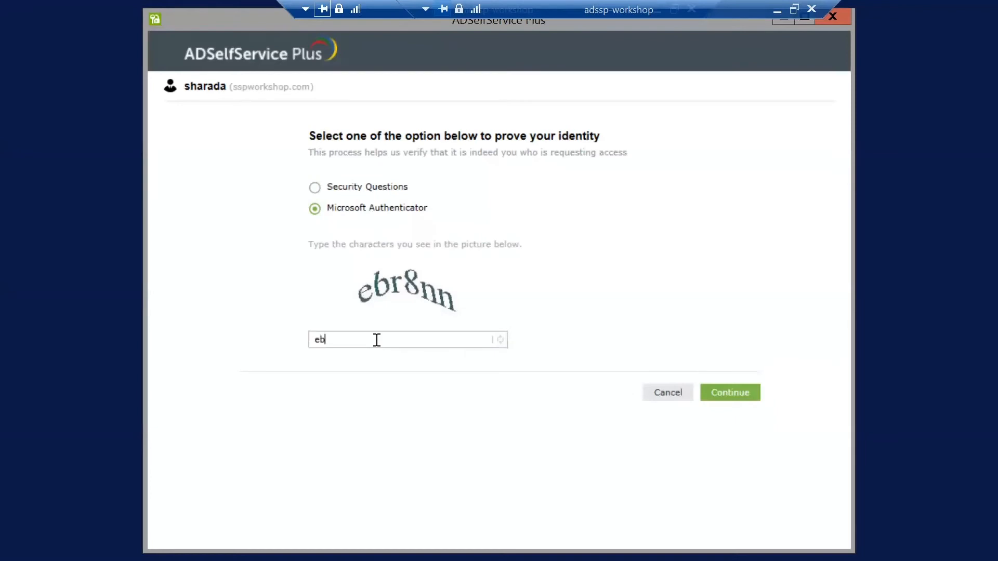
{"action": "type", "text": "r8nn"}
{"action": "key", "text": "BackSpace"}
{"action": "type", "text": "n"}
{"action": "left_click", "coordinate": [710, 393]}
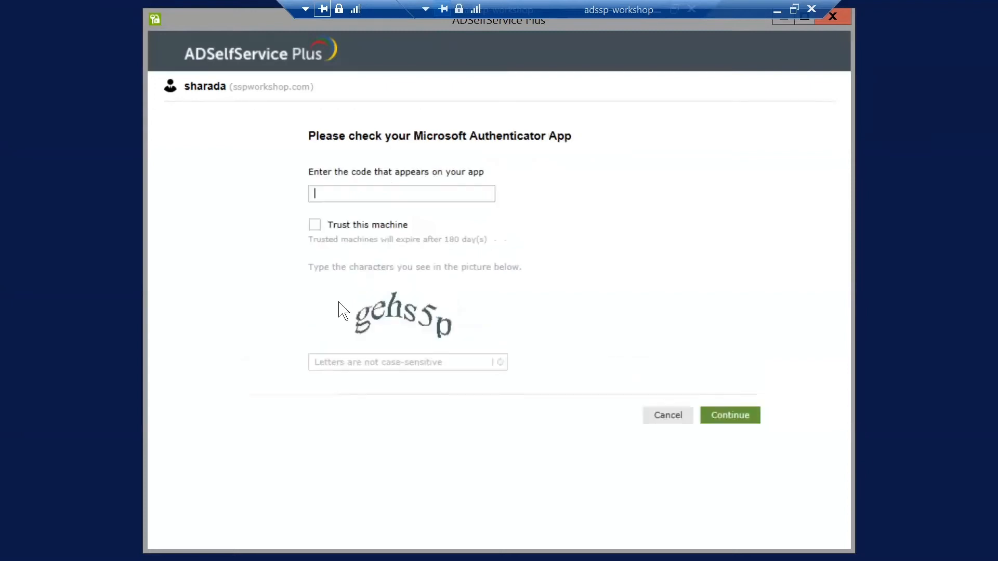
Enter the new picture characters and the Authenticator app code to complete the server logon
{"action": "left_click", "coordinate": [359, 361]}
{"action": "type", "text": "gehs5"}
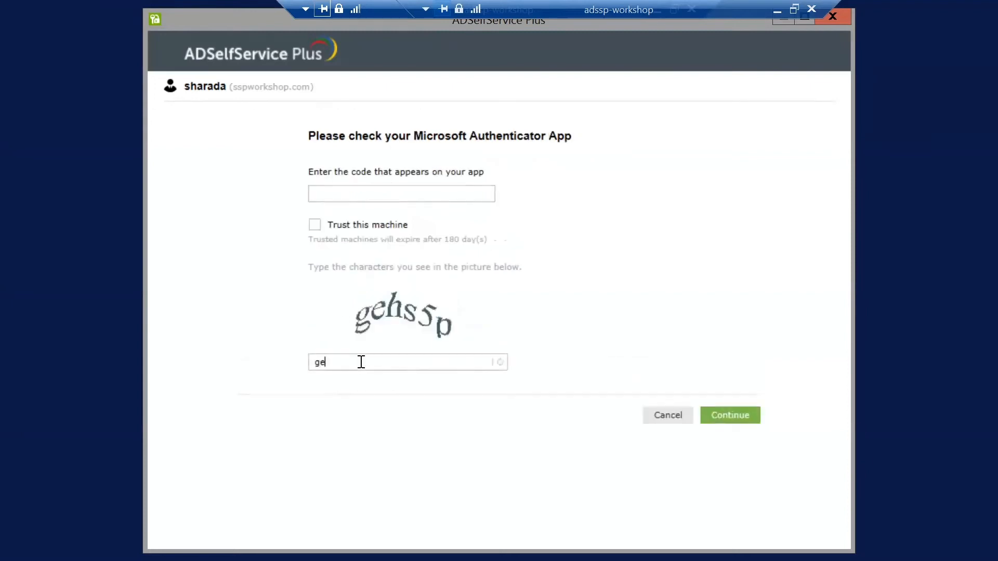
{"action": "type", "text": "p"}
{"action": "left_click", "coordinate": [413, 194]}
{"action": "left_click", "coordinate": [752, 414]}
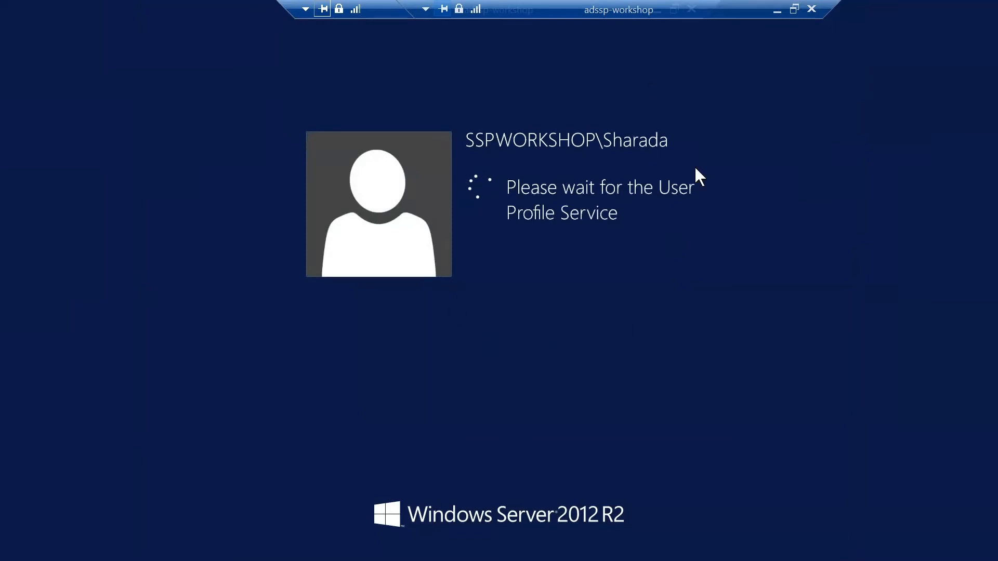
Let the remote logon reach the desktop, open its Start screen, then minimize the session back to Chrome
{"action": "left_click_drag", "start_coordinate": [591, 2], "coordinate": [689, 2]}
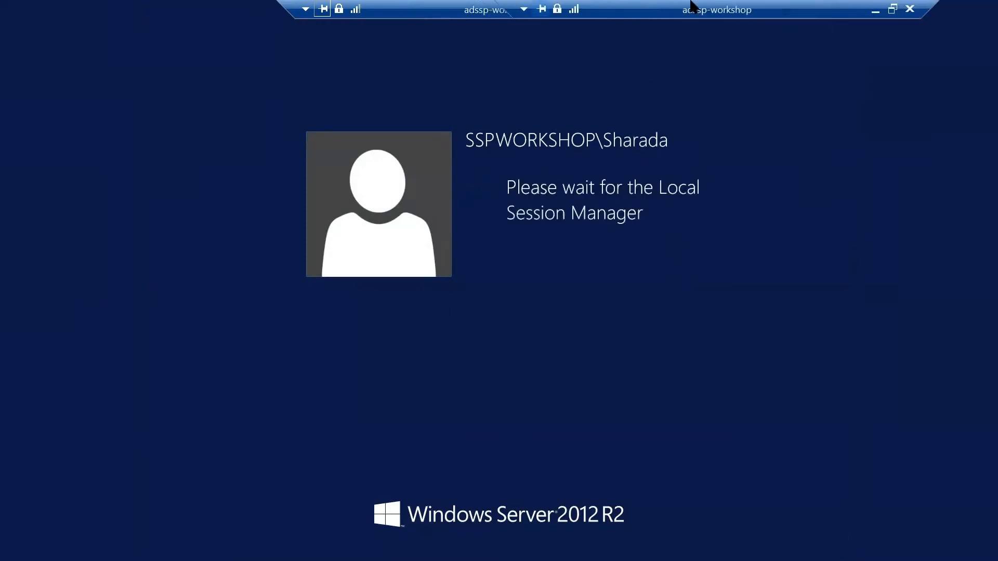
{"action": "left_click_drag", "start_coordinate": [417, 6], "coordinate": [225, 6]}
{"action": "left_click_drag", "start_coordinate": [775, 5], "coordinate": [703, 7]}
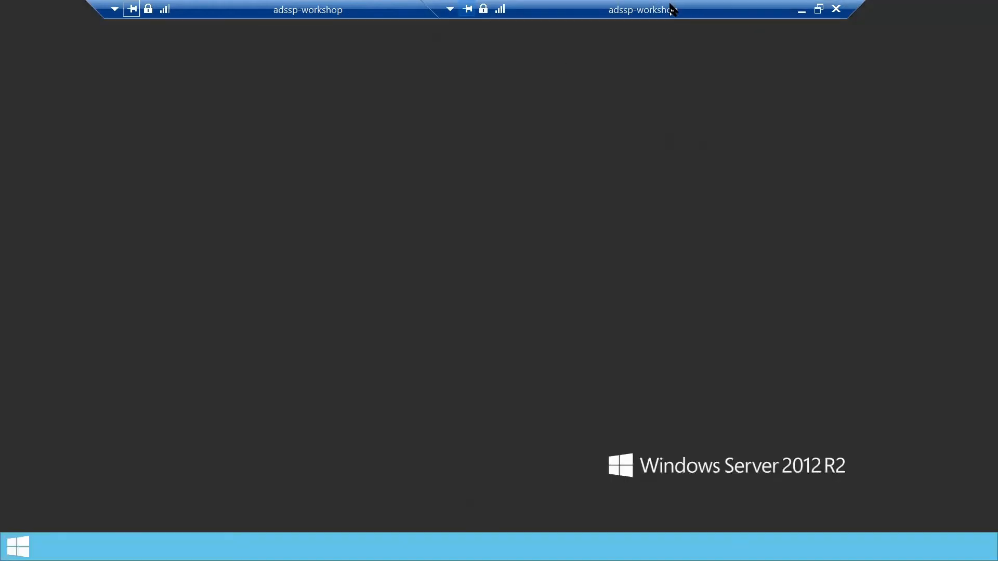
{"action": "left_click_drag", "start_coordinate": [668, 9], "coordinate": [726, 7]}
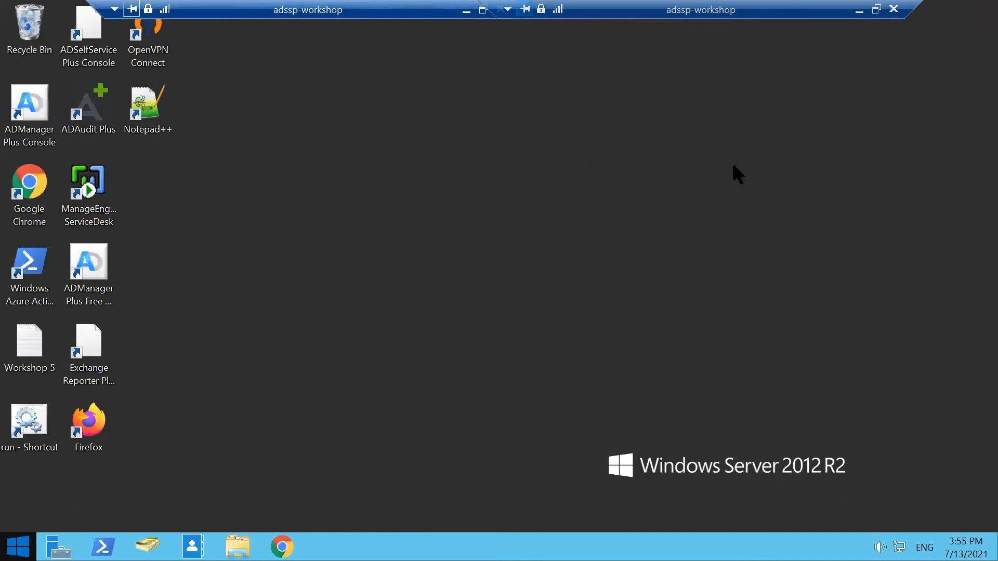
{"action": "left_click_drag", "start_coordinate": [425, 10], "coordinate": [356, 10]}
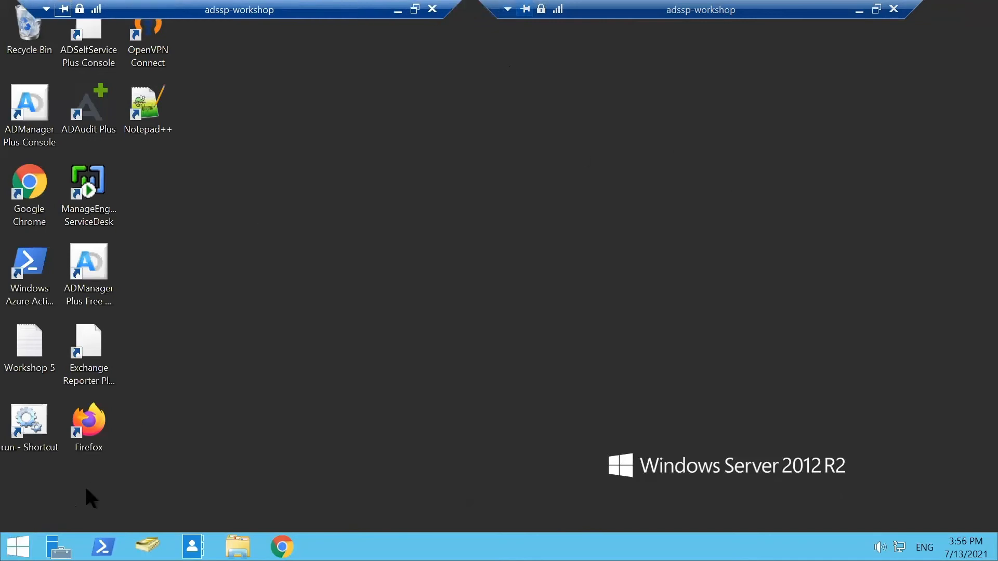
{"action": "key", "text": "super"}
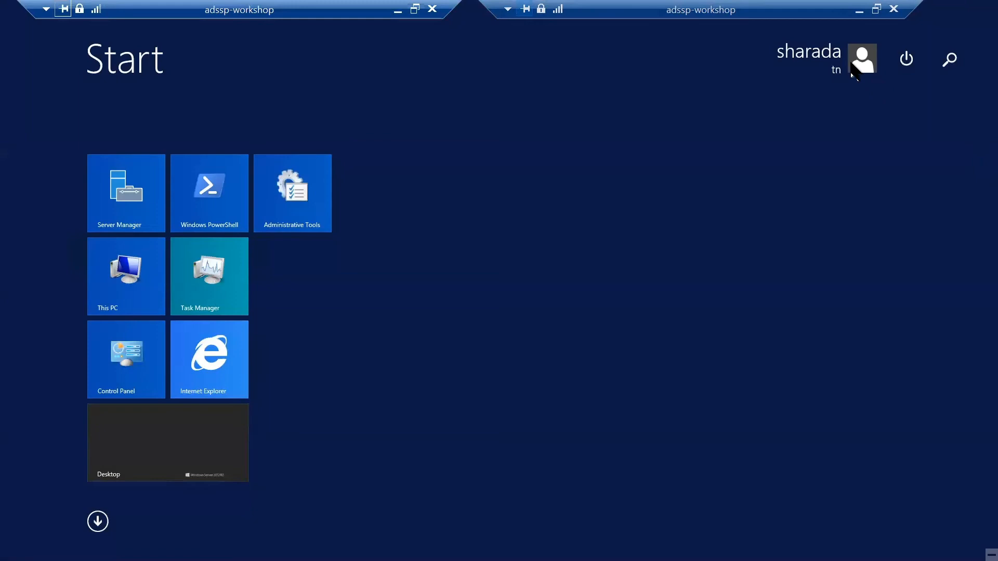
{"action": "left_click", "coordinate": [397, 11]}
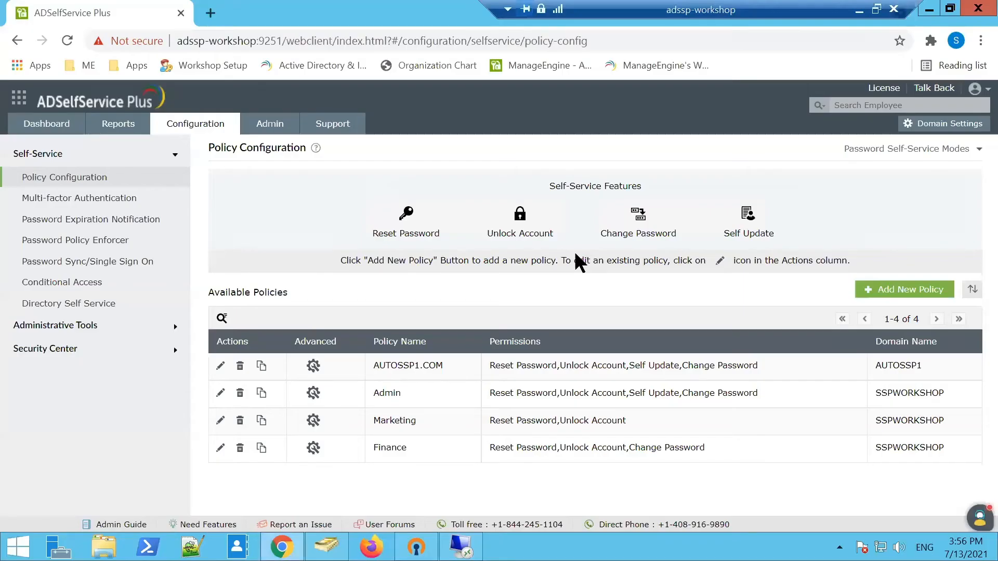
{"action": "left_click_drag", "start_coordinate": [656, 10], "coordinate": [476, 11]}
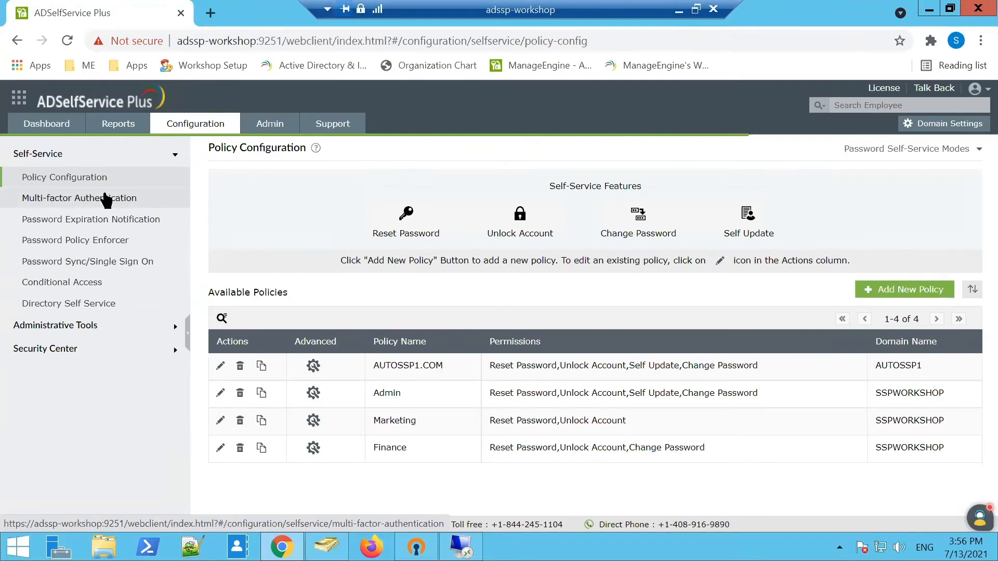
Open Multi-factor Authentication, browse the authenticators, and view the Marketing policy's settings
{"action": "left_click", "coordinate": [107, 199]}
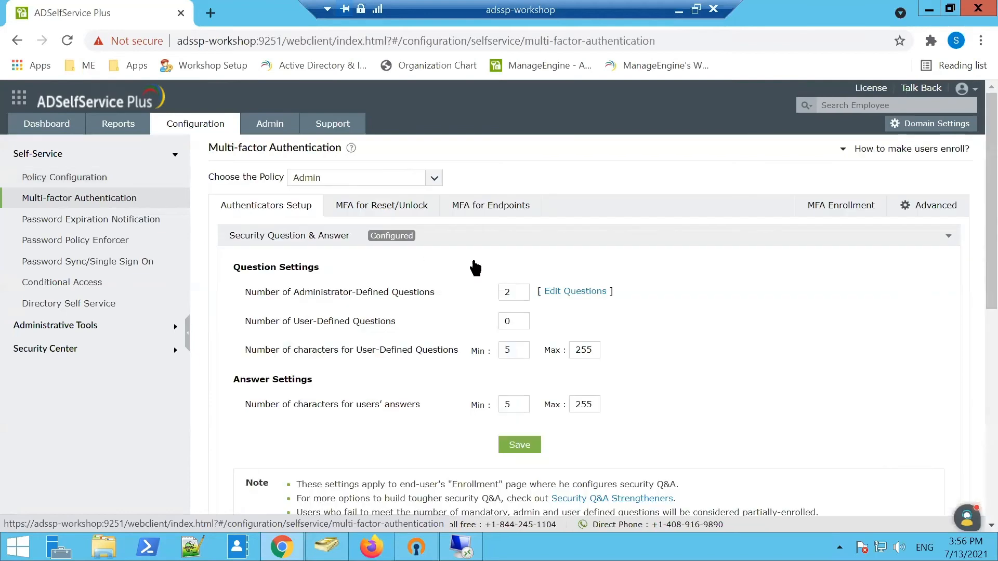
{"action": "left_click", "coordinate": [485, 240]}
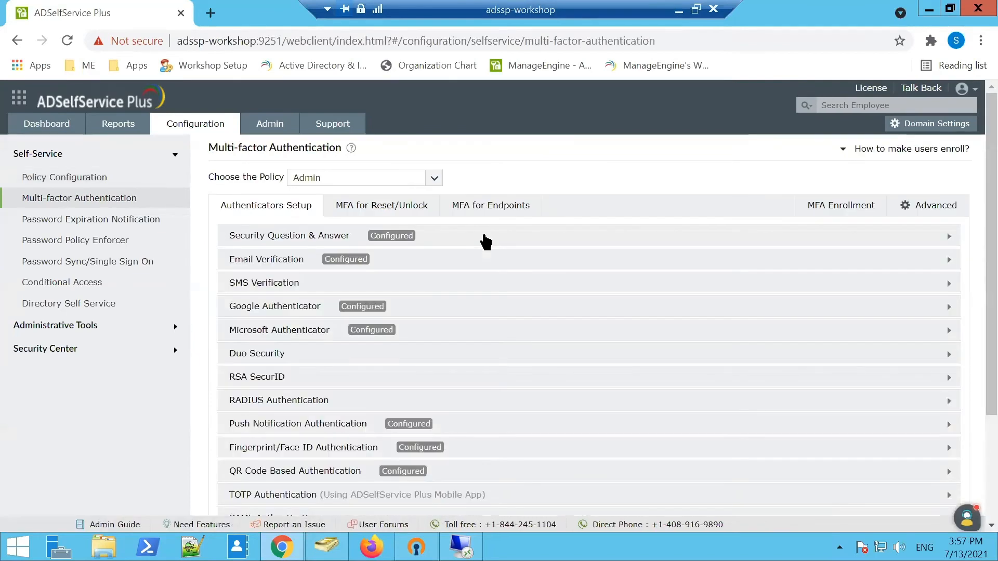
{"action": "scroll", "coordinate": [486, 241], "scroll_direction": "down", "scroll_amount": 1}
{"action": "scroll", "coordinate": [485, 240], "scroll_direction": "down", "scroll_amount": 2}
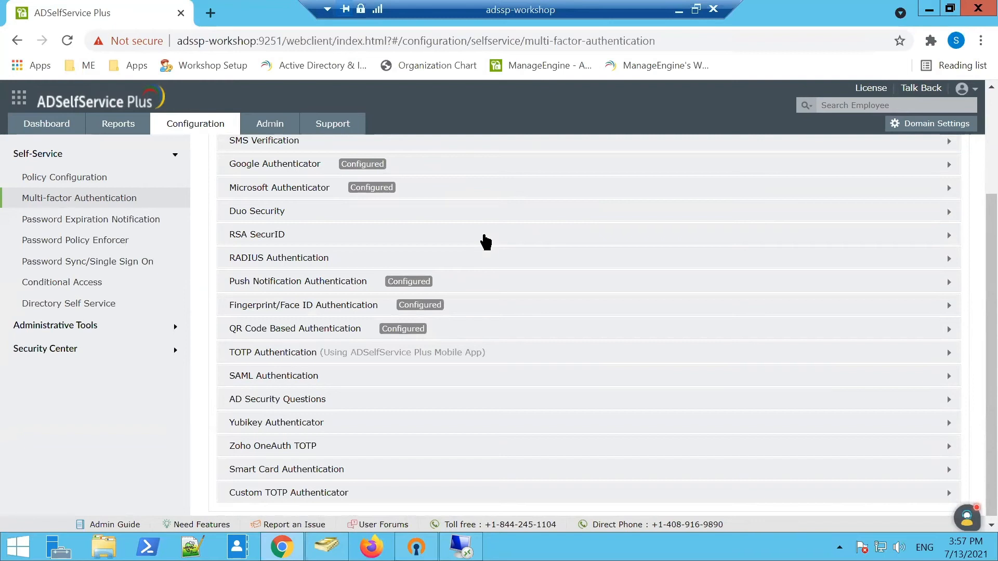
{"action": "scroll", "coordinate": [485, 242], "scroll_direction": "up", "scroll_amount": 3}
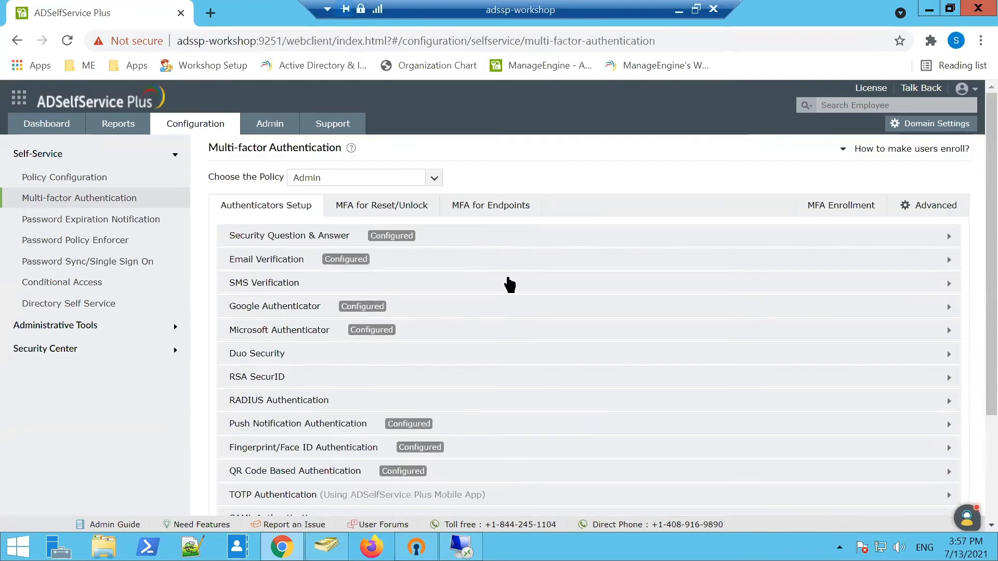
{"action": "left_click", "coordinate": [435, 179]}
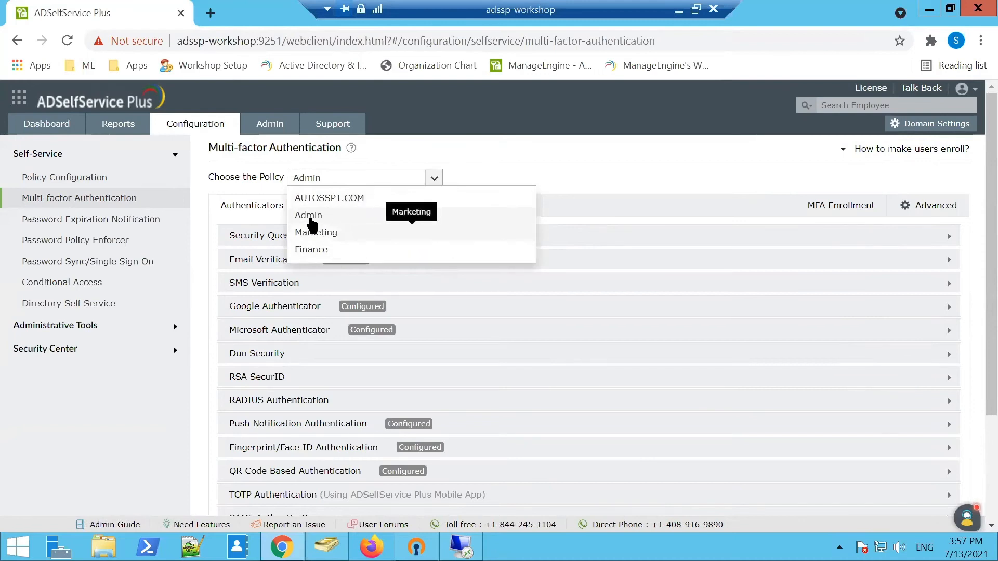
{"action": "left_click", "coordinate": [316, 234]}
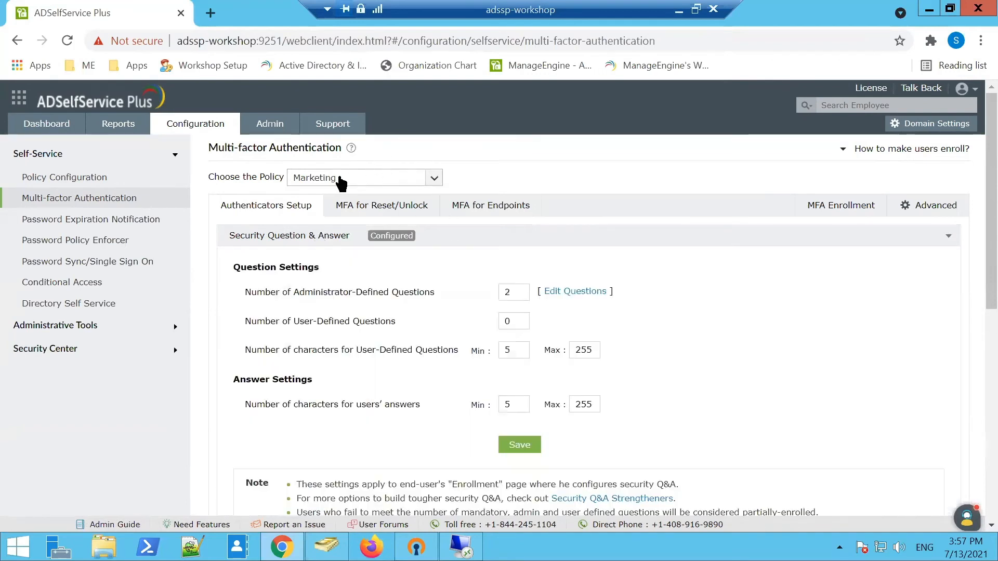
{"action": "left_click", "coordinate": [430, 240]}
Switch back to the Admin policy and show its MFA for Reset/Unlock rules
{"action": "mouse_move", "coordinate": [351, 148]}
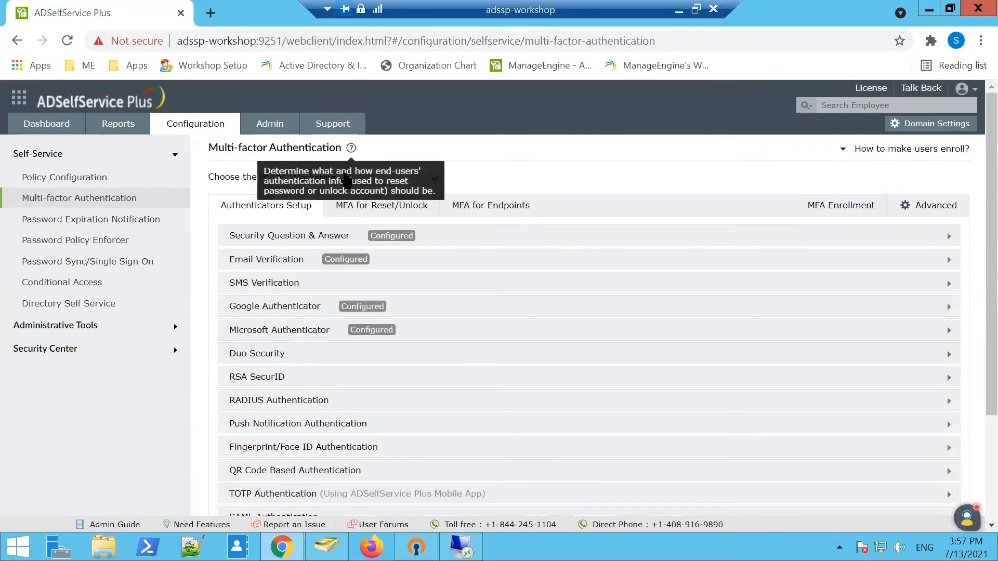
{"action": "left_click", "coordinate": [383, 182]}
{"action": "left_click", "coordinate": [330, 215]}
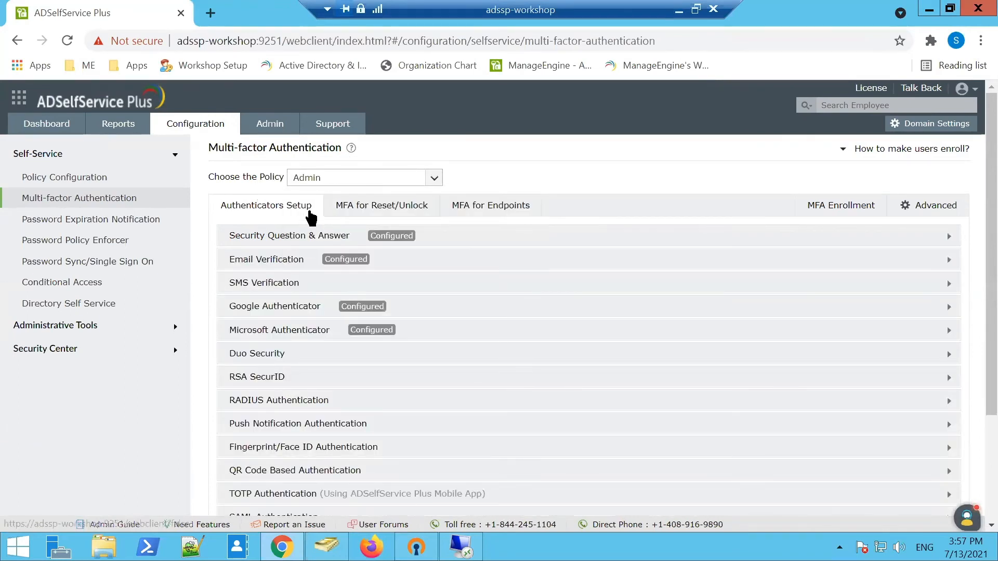
{"action": "left_click", "coordinate": [359, 208]}
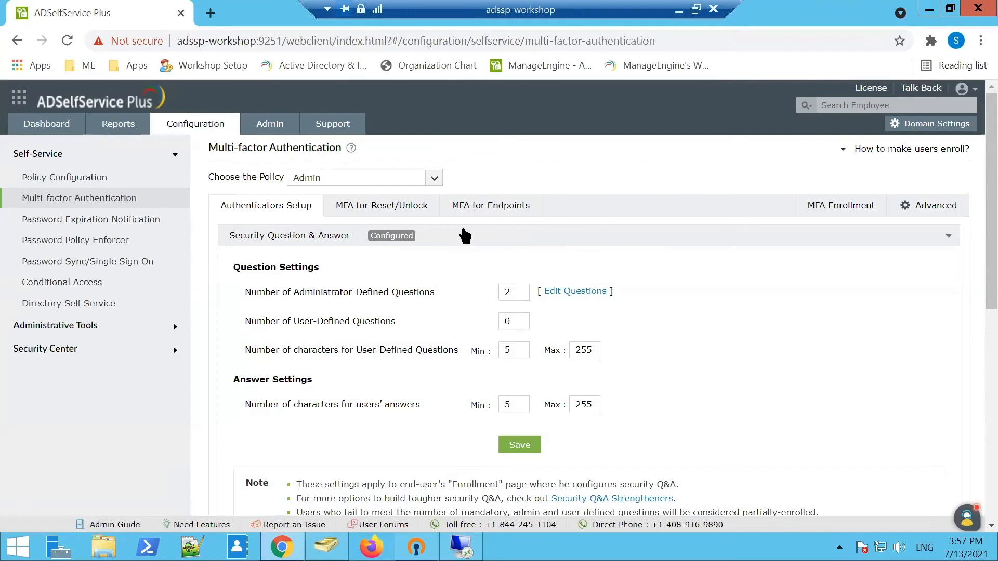
{"action": "left_click", "coordinate": [466, 237]}
{"action": "left_click", "coordinate": [368, 208]}
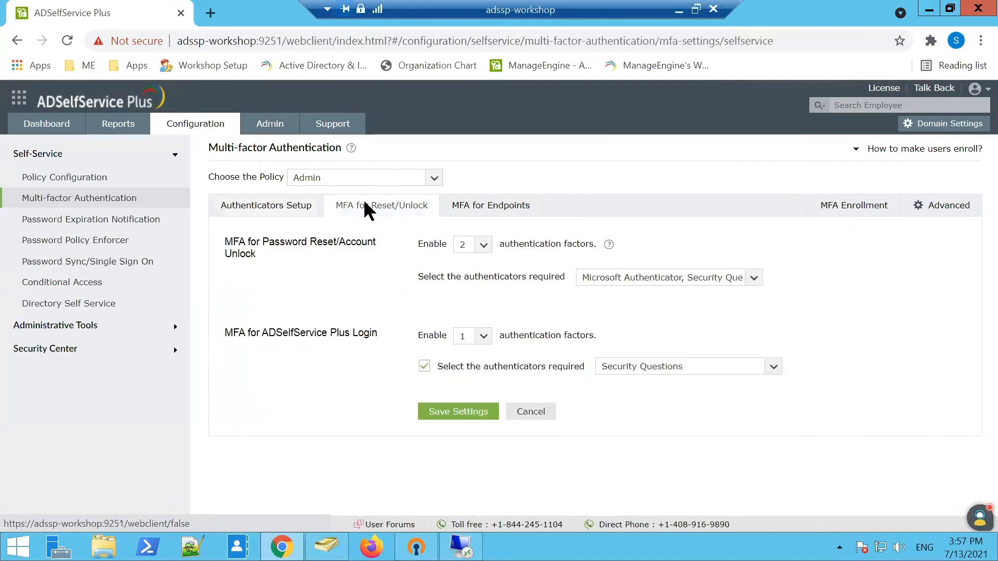
Inspect the reset/unlock factor-count choices and required authenticators list, then close the list
{"action": "left_click", "coordinate": [481, 246]}
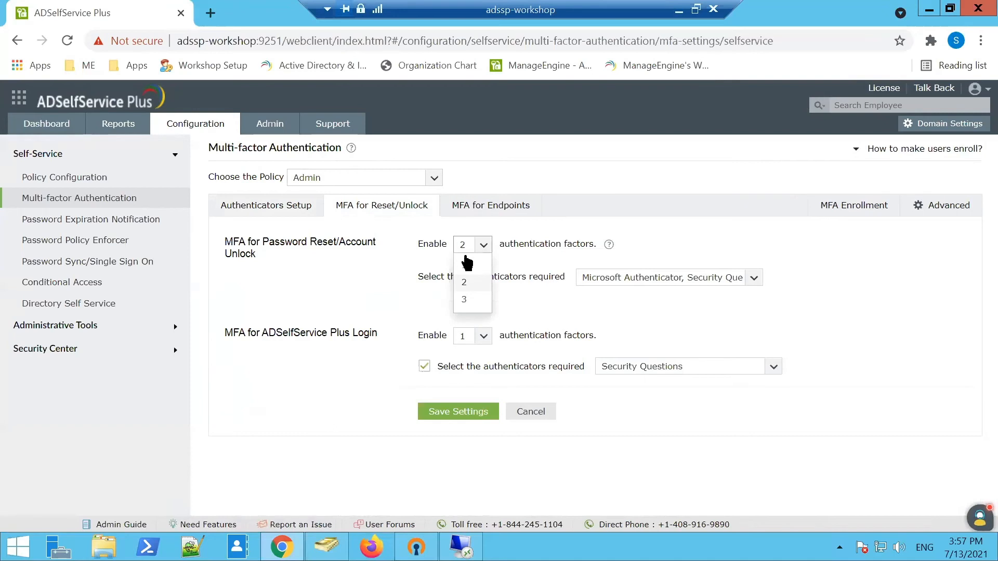
{"action": "left_click", "coordinate": [584, 283]}
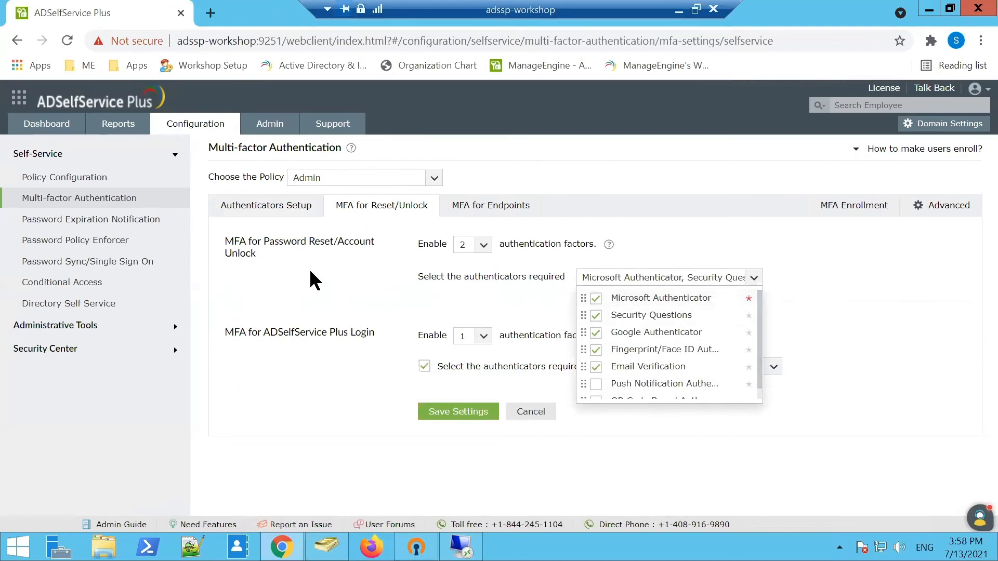
{"action": "left_click", "coordinate": [276, 335]}
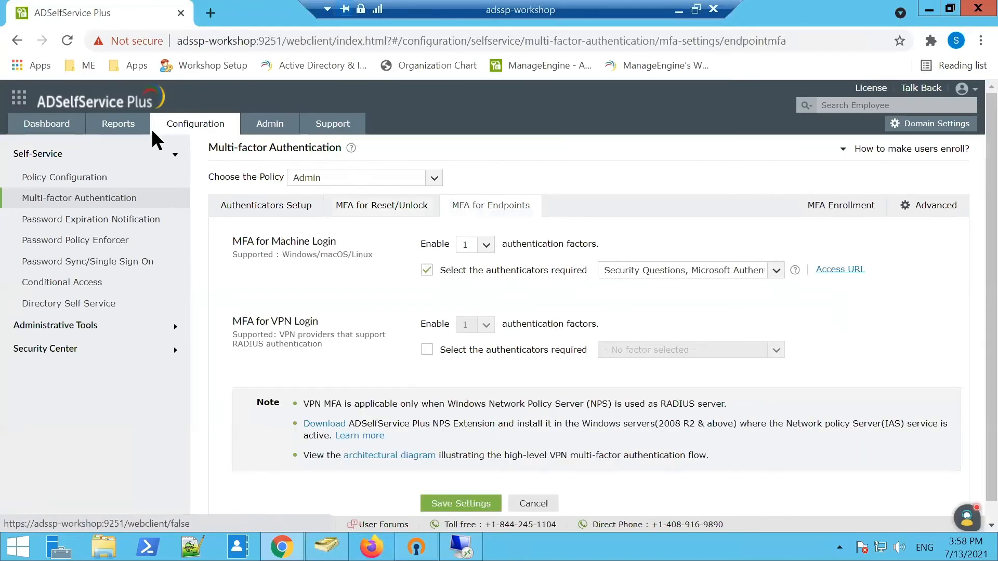
Keep machine login at one factor, review its required authenticators, and return to Authenticators Setup
{"action": "left_click", "coordinate": [487, 248]}
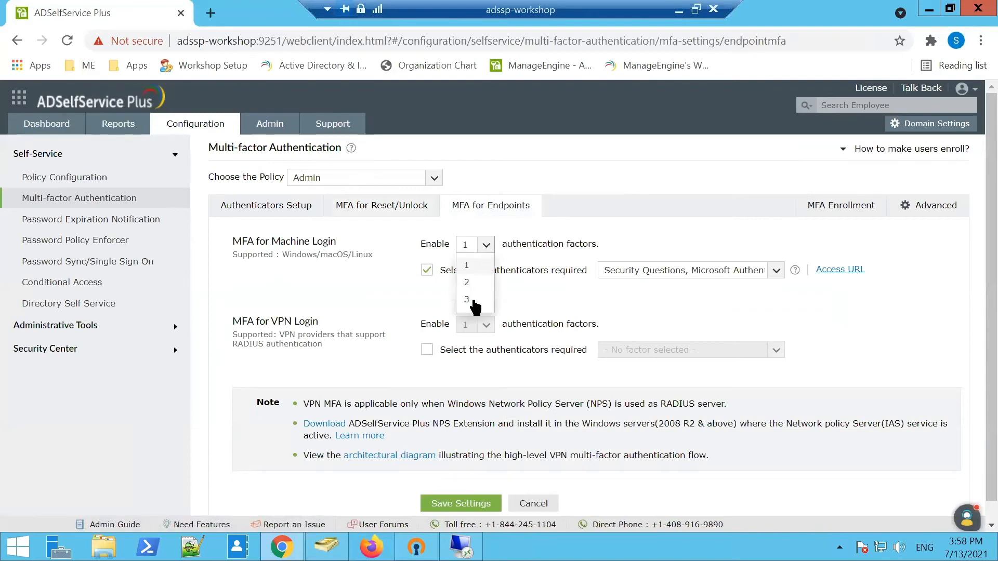
{"action": "left_click", "coordinate": [537, 302]}
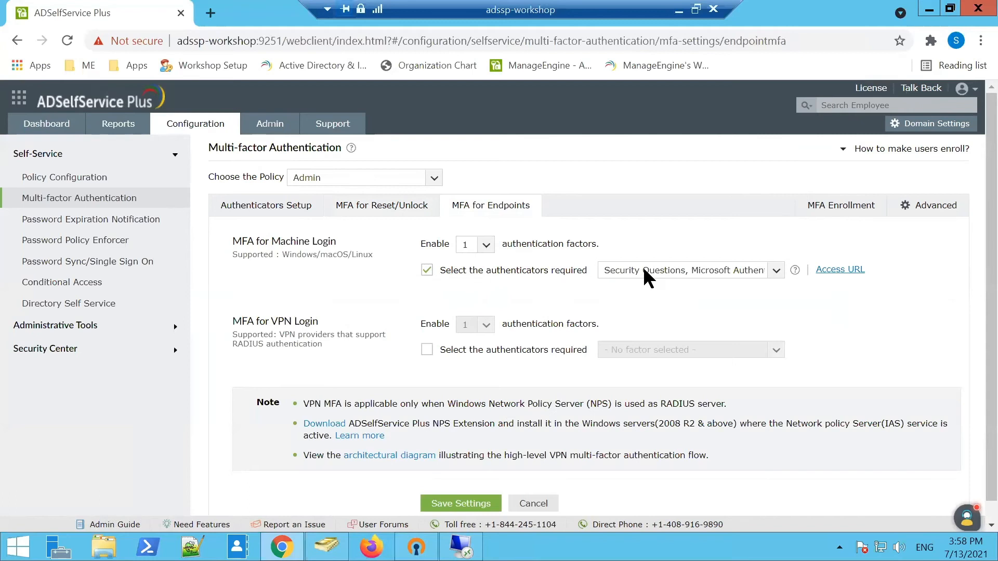
{"action": "left_click", "coordinate": [643, 268]}
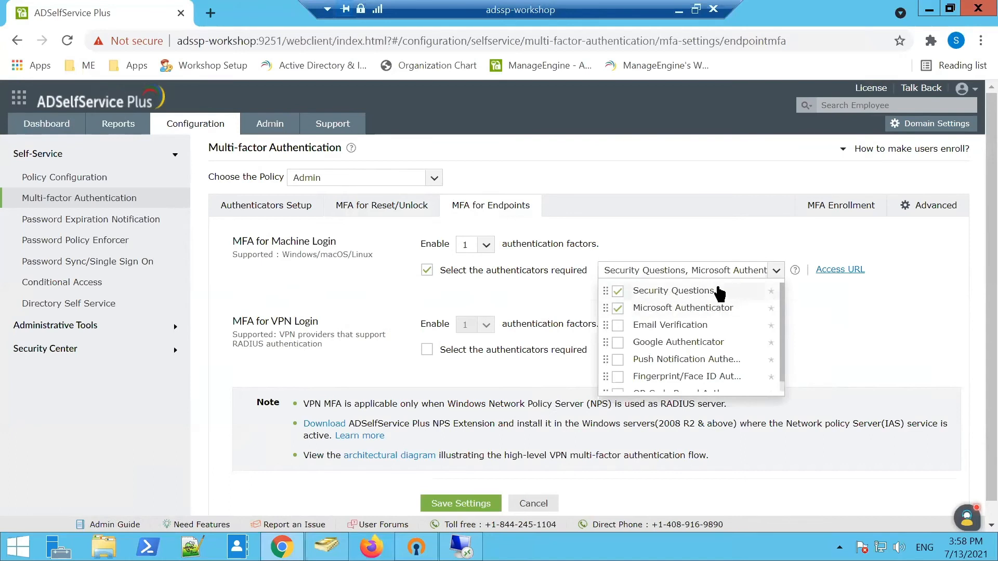
{"action": "left_click", "coordinate": [875, 298]}
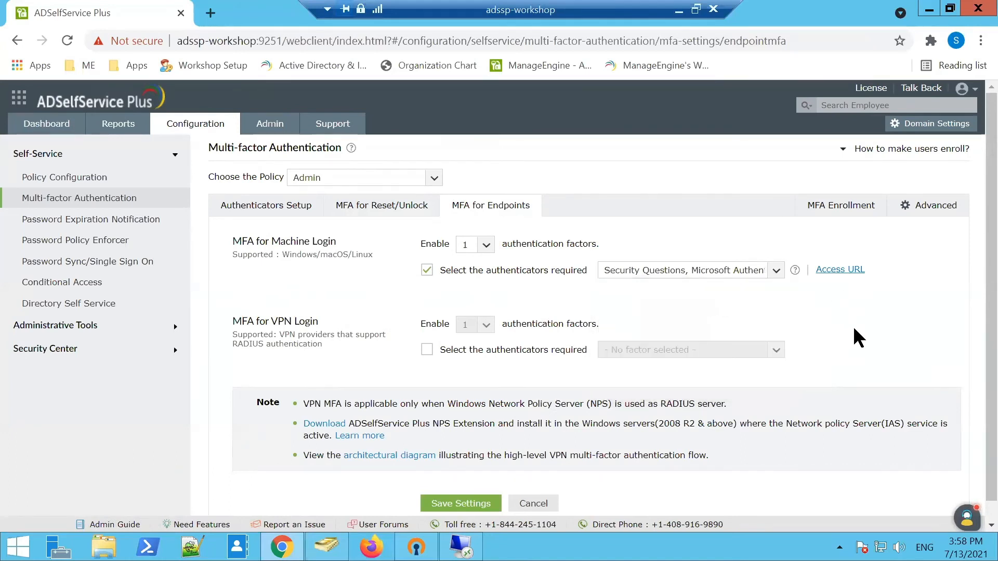
{"action": "left_click", "coordinate": [369, 212]}
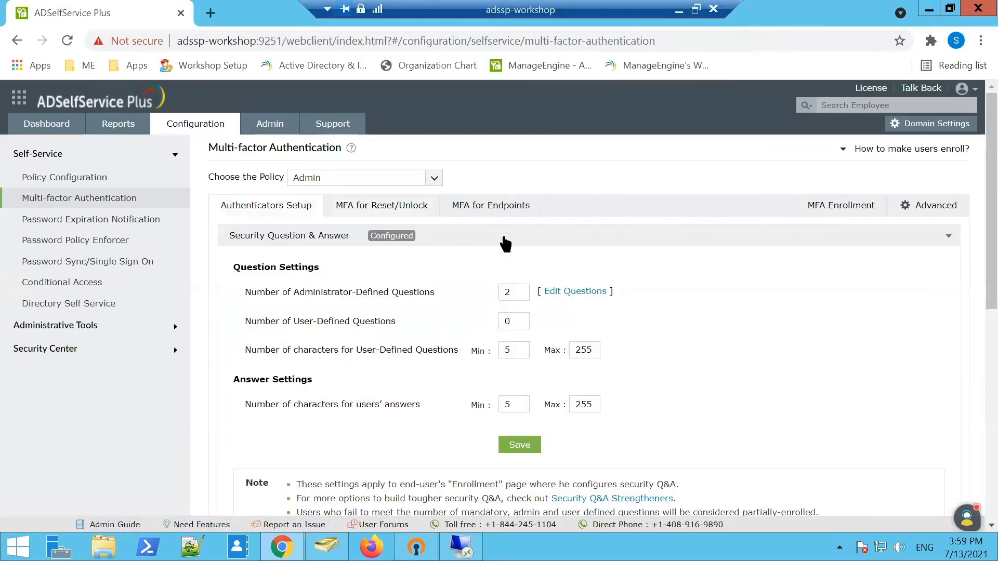
Collapse Security Question & Answer to list all seven configured authenticators, then open an incognito window
{"action": "left_click", "coordinate": [504, 240]}
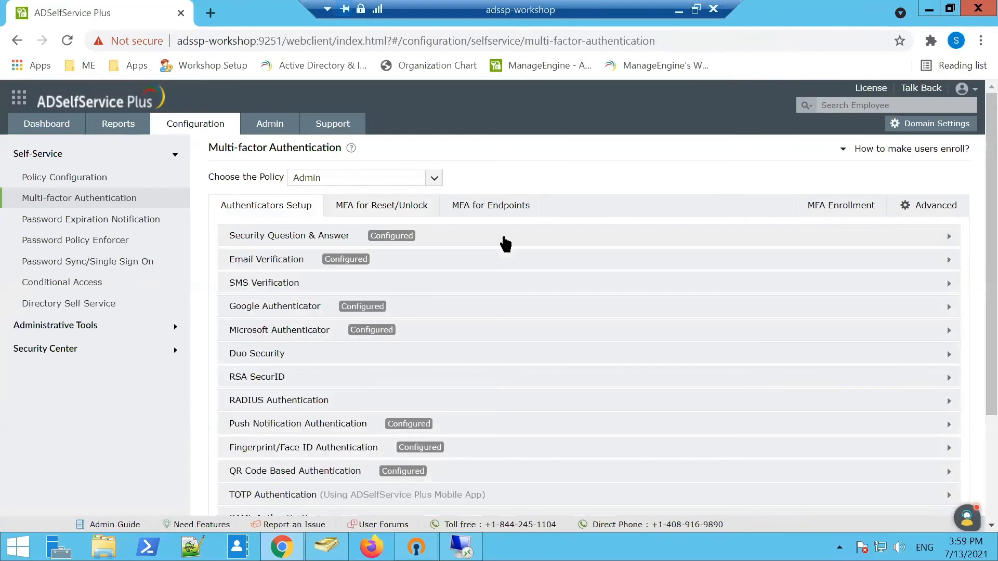
{"action": "scroll", "coordinate": [502, 240], "scroll_direction": "down", "scroll_amount": 3}
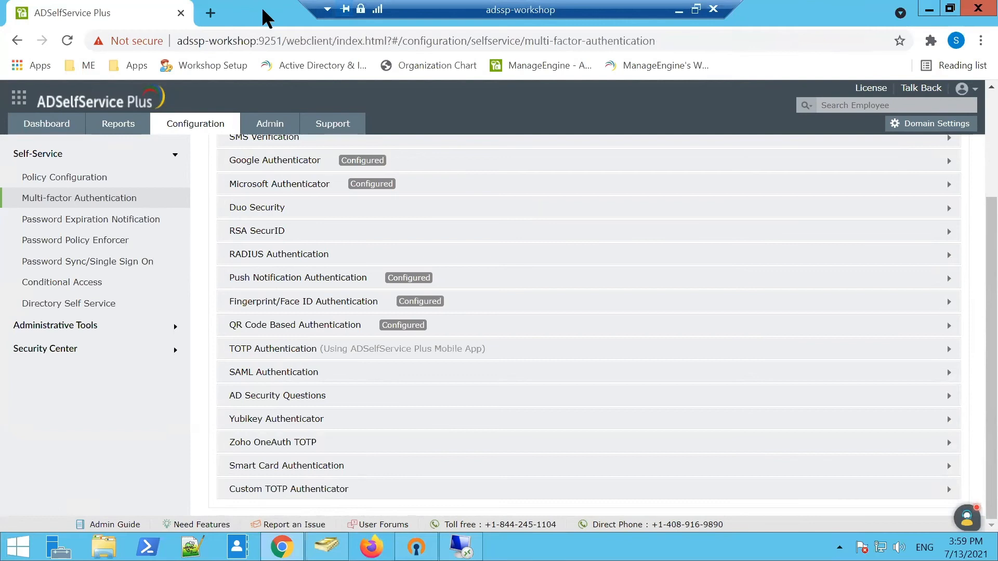
{"action": "key", "text": "ctrl+shift+n"}
Load the Google Accounts sign-in bookmark and submit the test user's saved e-mail
{"action": "left_click", "coordinate": [63, 63]}
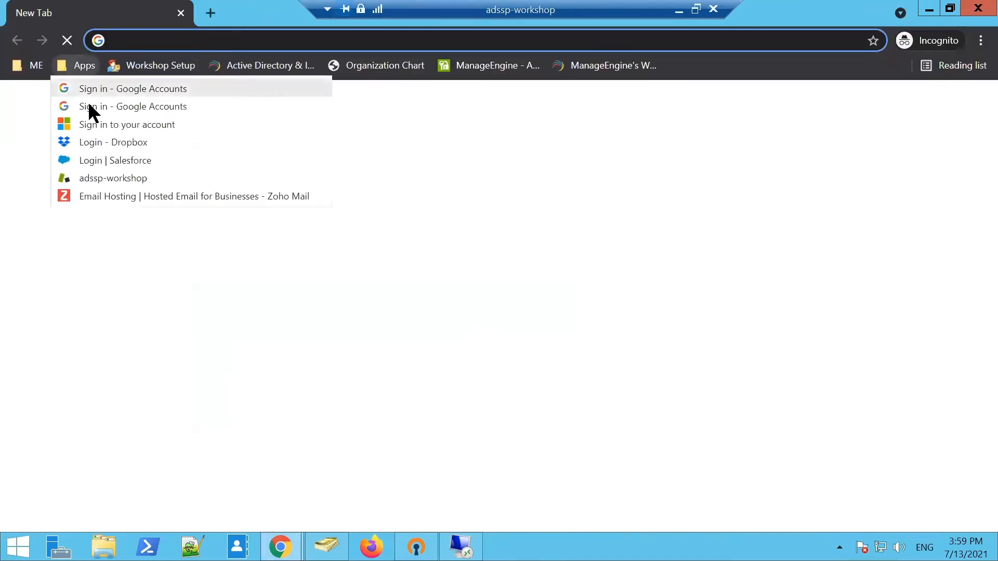
{"action": "left_click", "coordinate": [89, 105]}
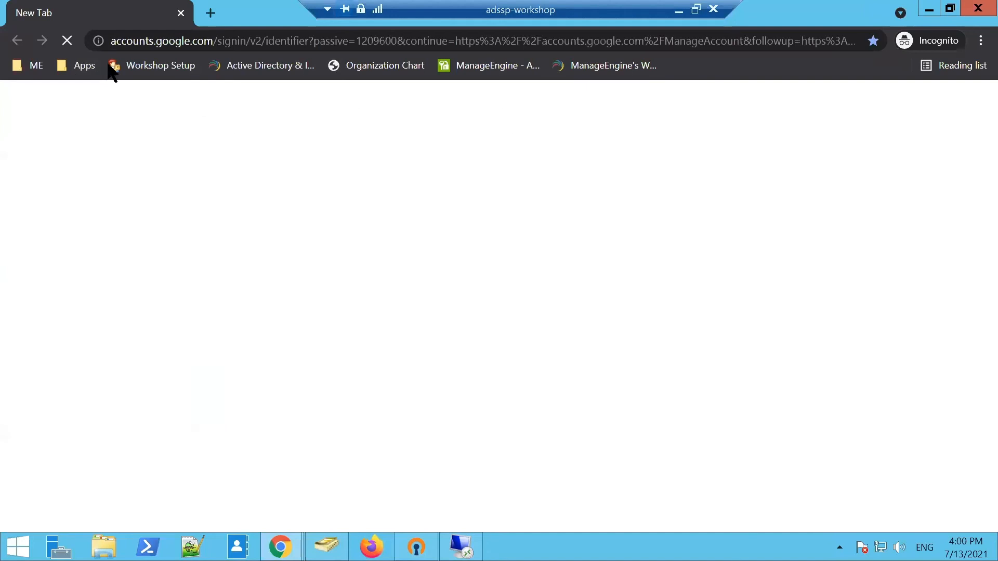
{"action": "left_click", "coordinate": [66, 42]}
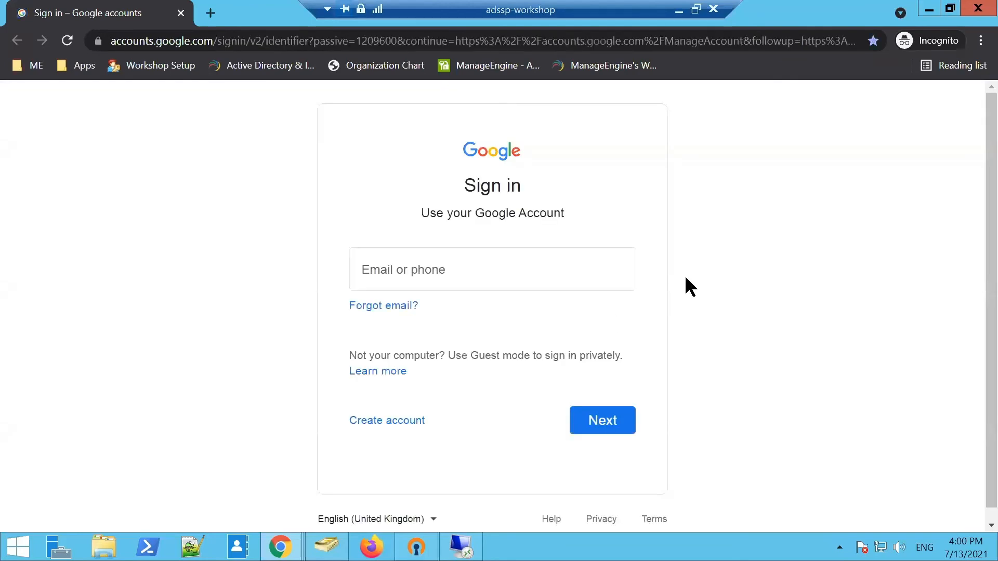
{"action": "left_click", "coordinate": [420, 265]}
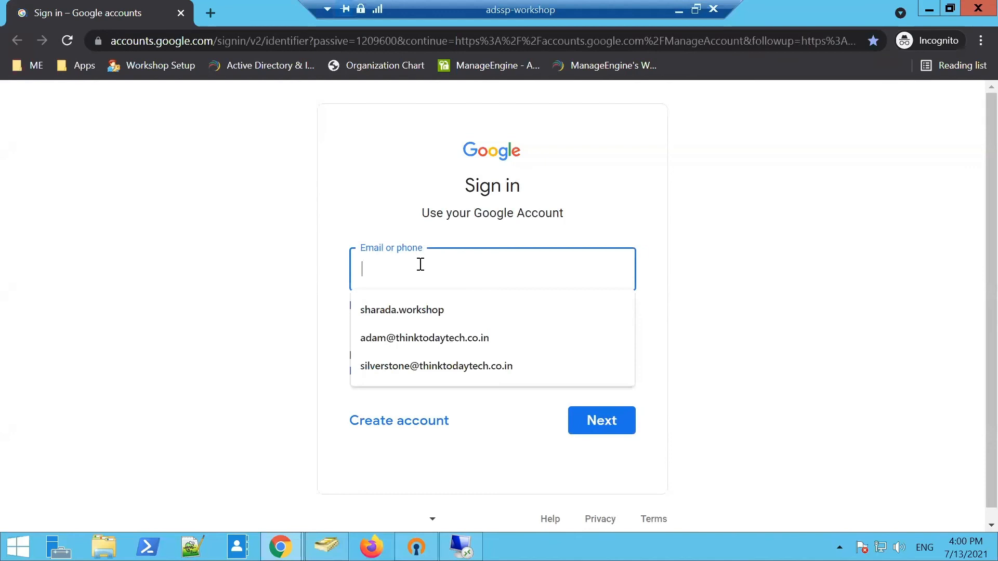
{"action": "left_click", "coordinate": [429, 337]}
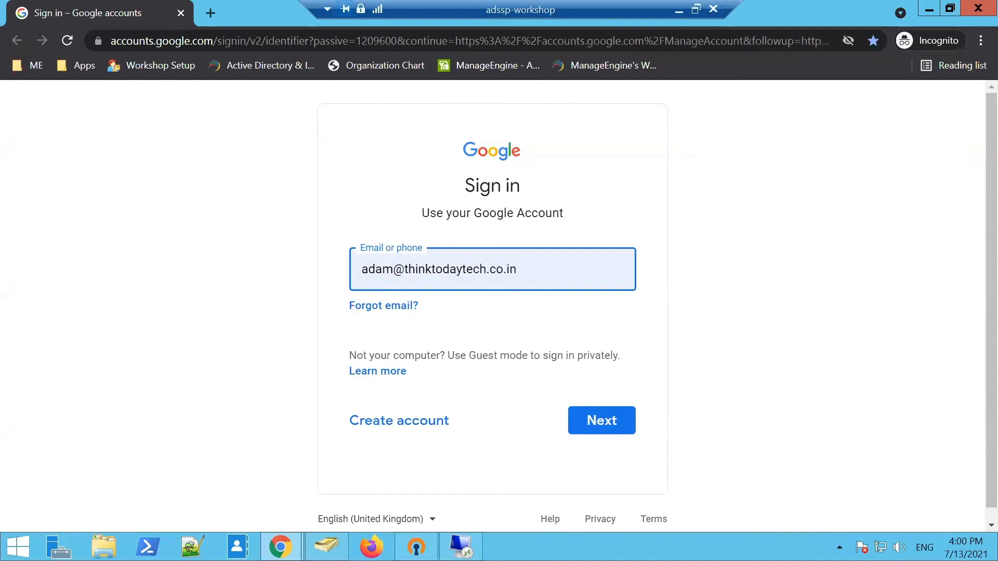
{"action": "left_click", "coordinate": [589, 419]}
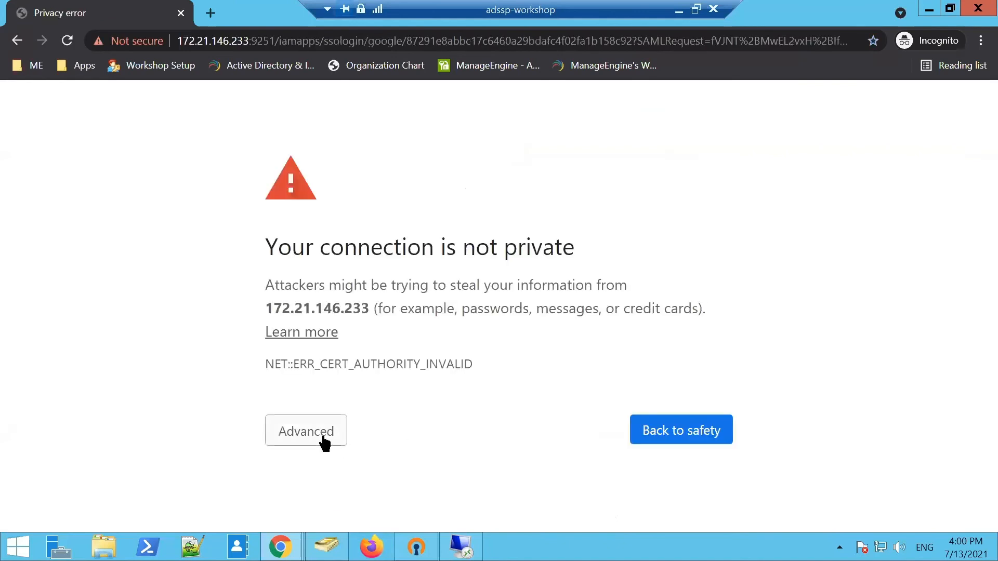
Bypass the privacy error by proceeding to 172.21.146.233 (unsafe)
{"action": "left_click", "coordinate": [321, 432]}
{"action": "scroll", "coordinate": [322, 438], "scroll_direction": "down", "scroll_amount": 2}
{"action": "left_click", "coordinate": [317, 483]}
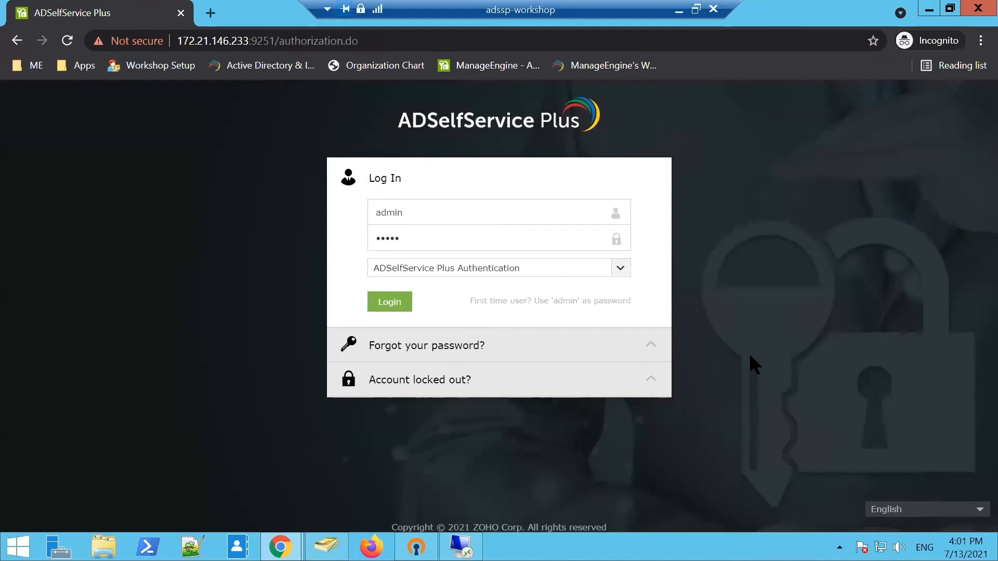
Log in to ADSelfService Plus with the test user's username and password
{"action": "left_click_drag", "start_coordinate": [408, 212], "coordinate": [263, 210]}
{"action": "type", "text": "adam"}
{"action": "key", "text": "Tab"}
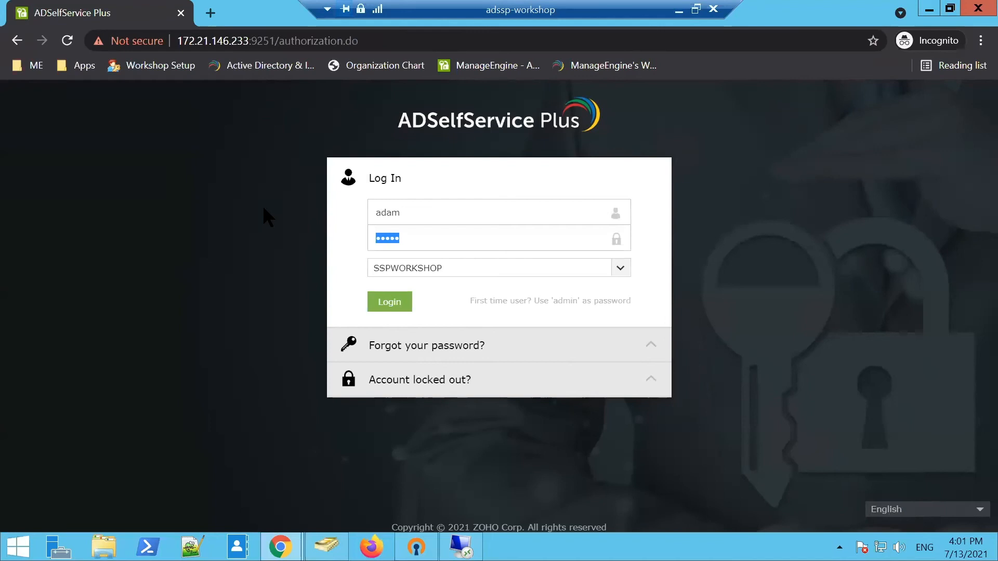
{"action": "type", "text": "••••••••••"}
{"action": "left_click", "coordinate": [406, 307]}
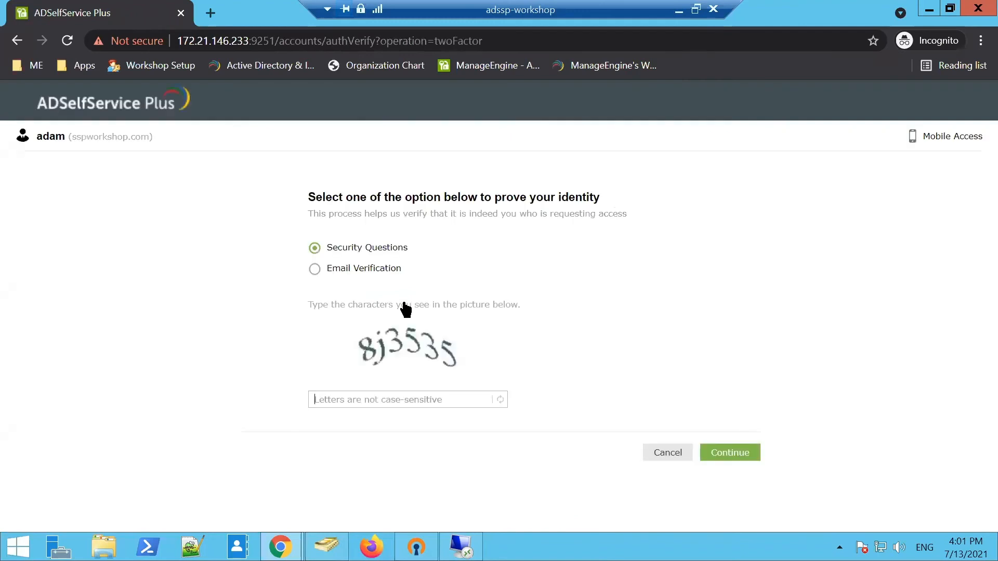
Choose Security Questions verification after entering the captcha characters
{"action": "left_click", "coordinate": [410, 398]}
{"action": "type", "text": "8j3535"}
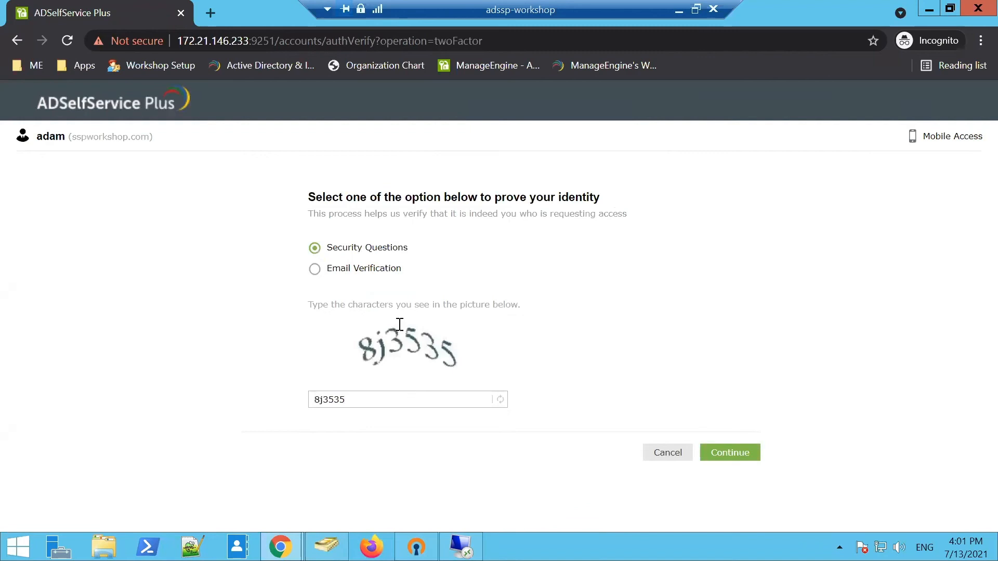
{"action": "left_click", "coordinate": [737, 453]}
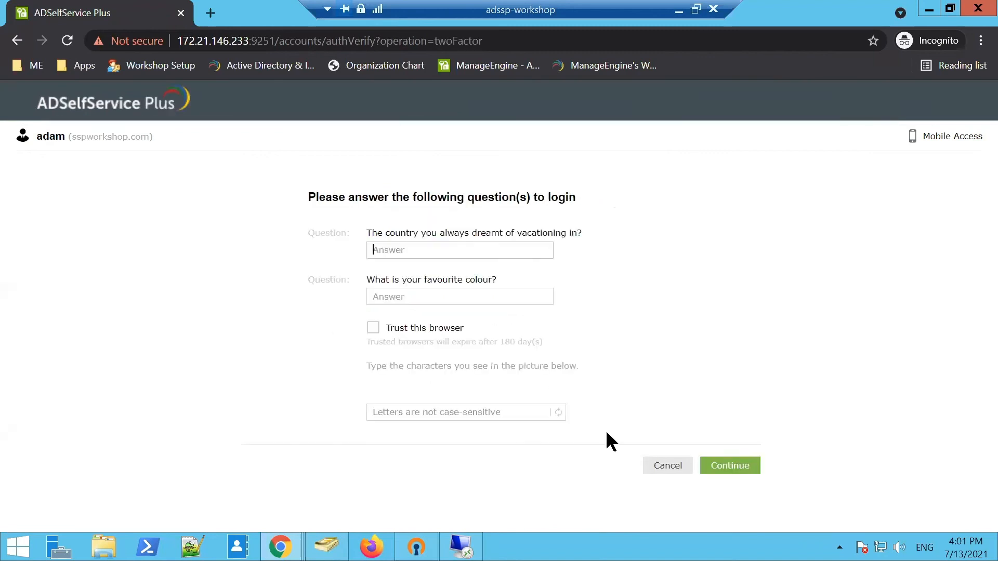
Answer both security questions and the new captcha to finish signing in to Google
{"action": "type", "text": "•••••"}
{"action": "key", "text": "Tab"}
{"action": "type", "text": "•••••"}
{"action": "left_click", "coordinate": [439, 466]}
{"action": "type", "text": "585bmd"}
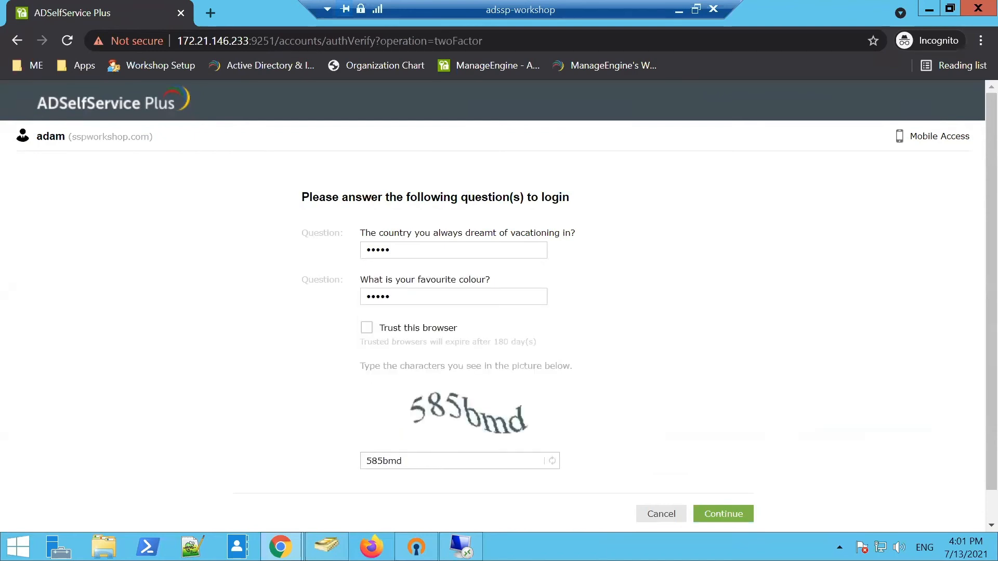
{"action": "left_click", "coordinate": [715, 508]}
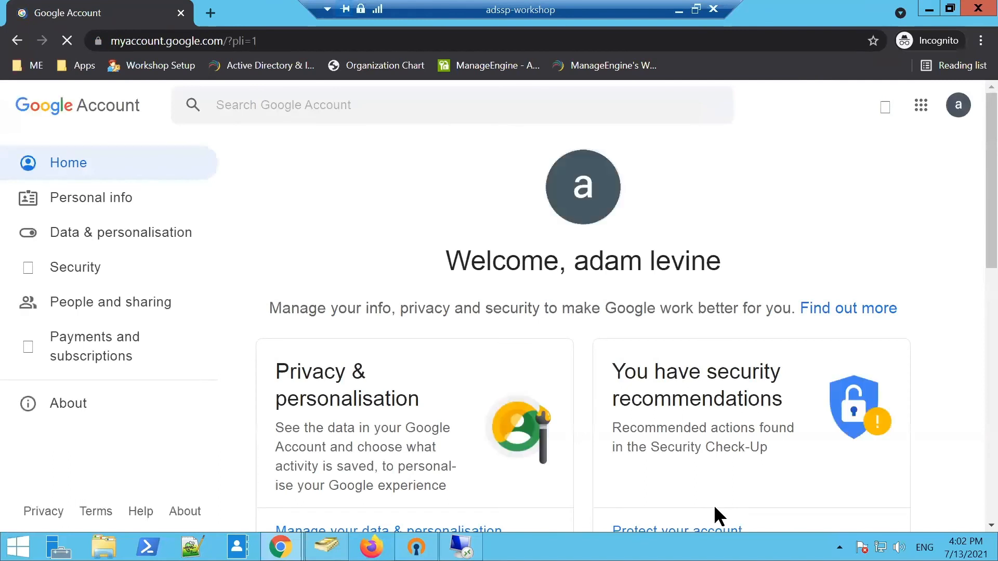
Sign out from the account avatar menu on the Google Account page
{"action": "left_click", "coordinate": [959, 118]}
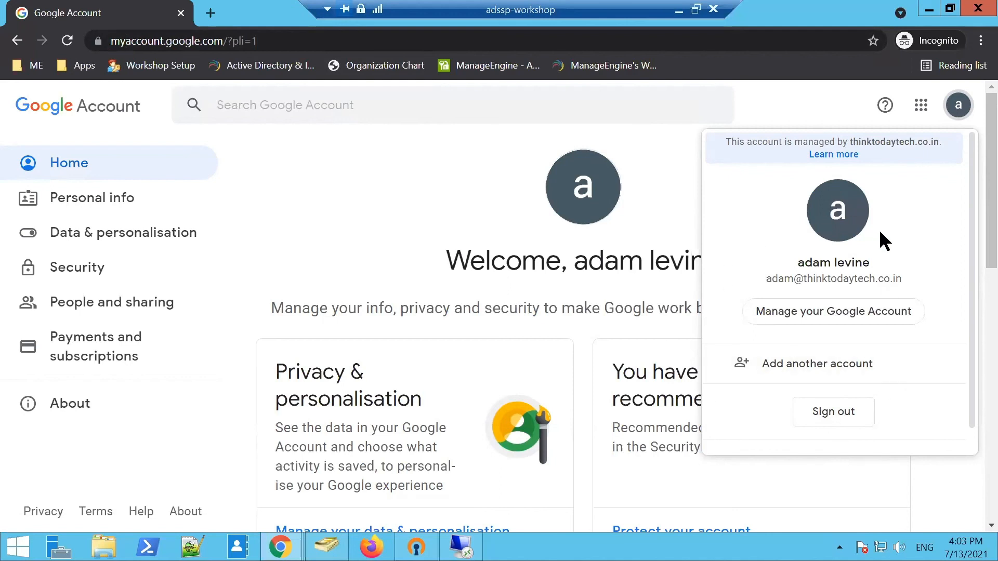
{"action": "left_click", "coordinate": [845, 411]}
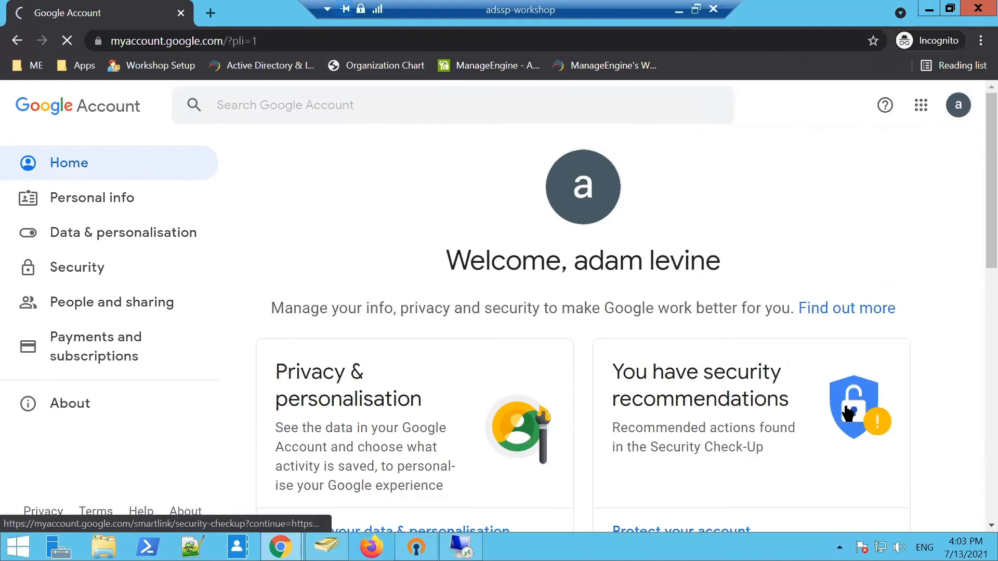
Close the incognito test window and minimize the Remote Desktop session
{"action": "left_click", "coordinate": [181, 13]}
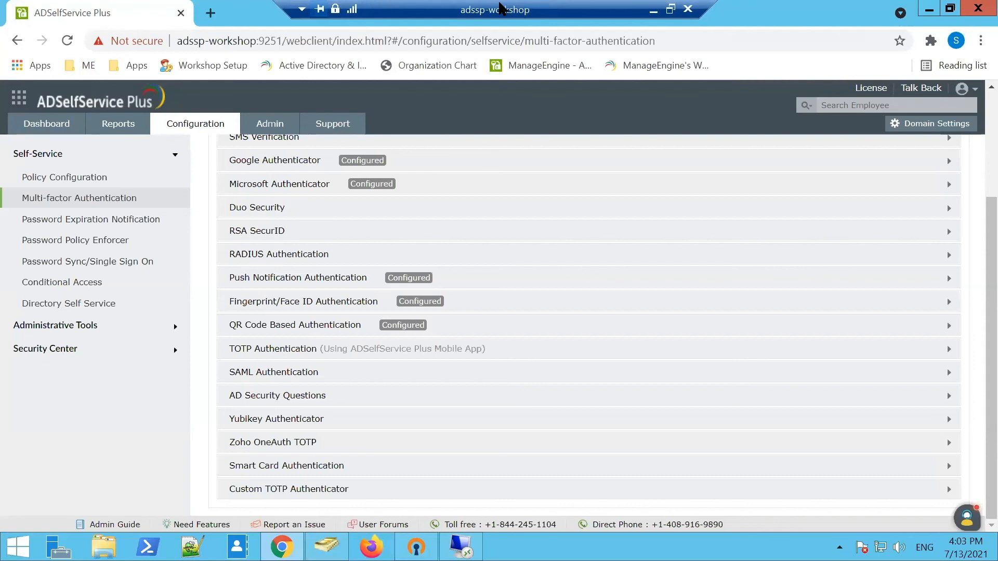
{"action": "scroll", "coordinate": [823, 349], "scroll_direction": "up", "scroll_amount": 3}
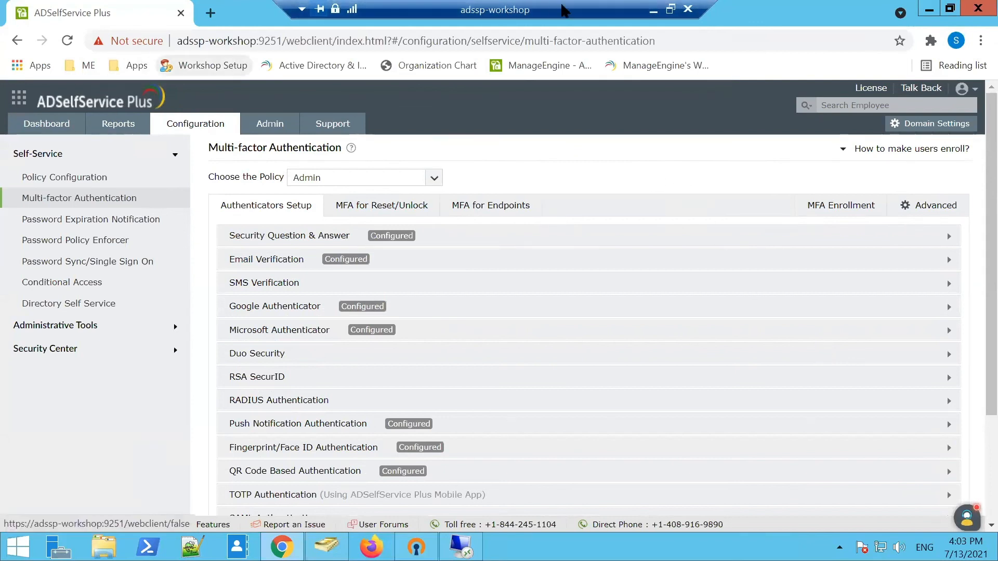
{"action": "left_click_drag", "start_coordinate": [637, 10], "coordinate": [657, 9]}
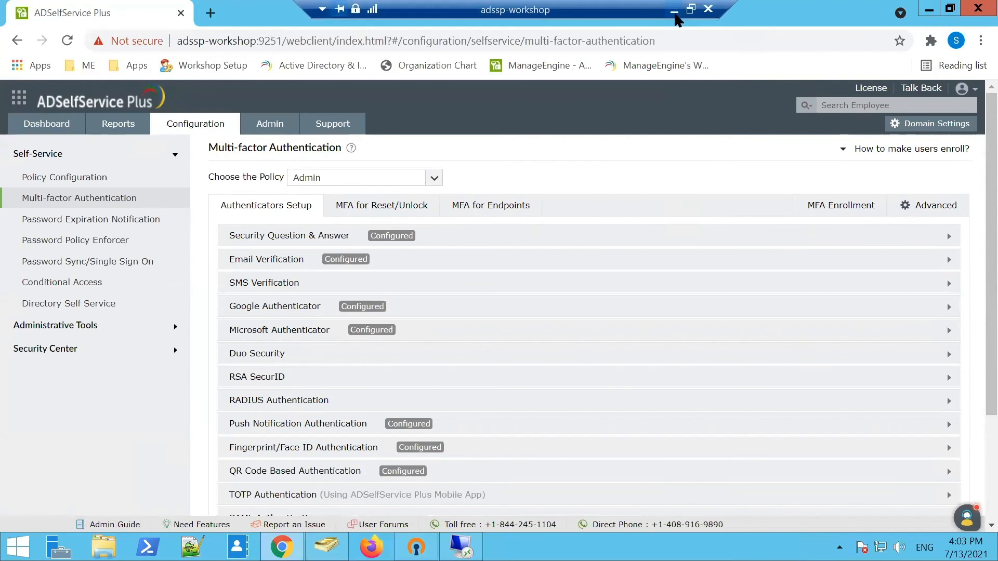
{"action": "left_click", "coordinate": [674, 12]}
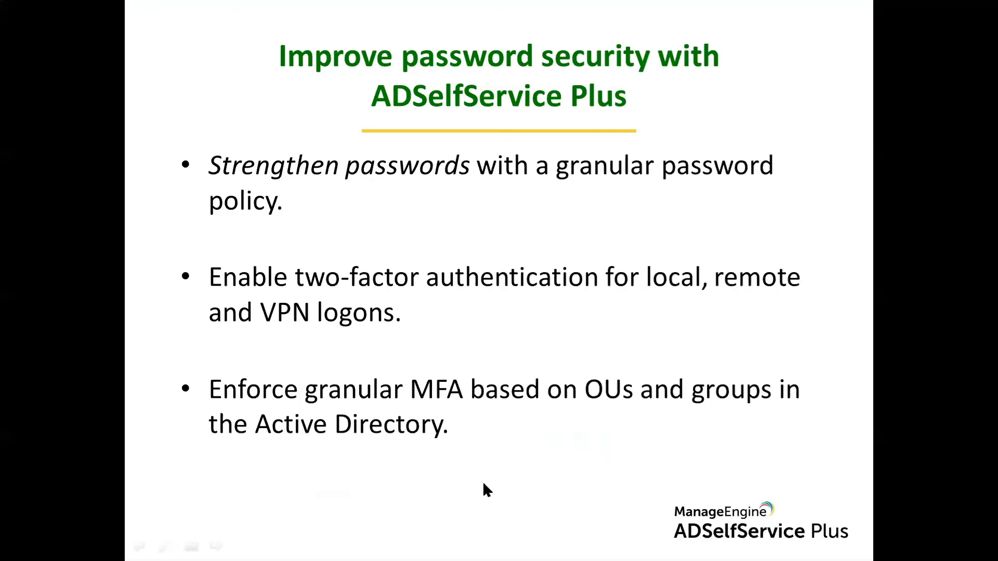